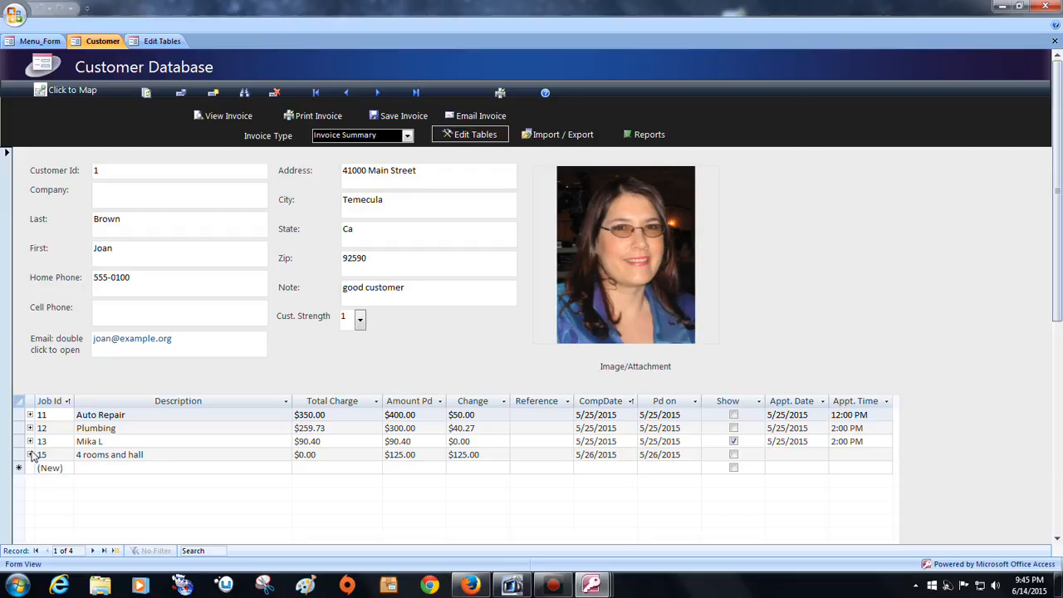
- Open the description choices for the third job in the customer's job list, and expand that job's line items
{"action": "left_click", "coordinate": [185, 444]}
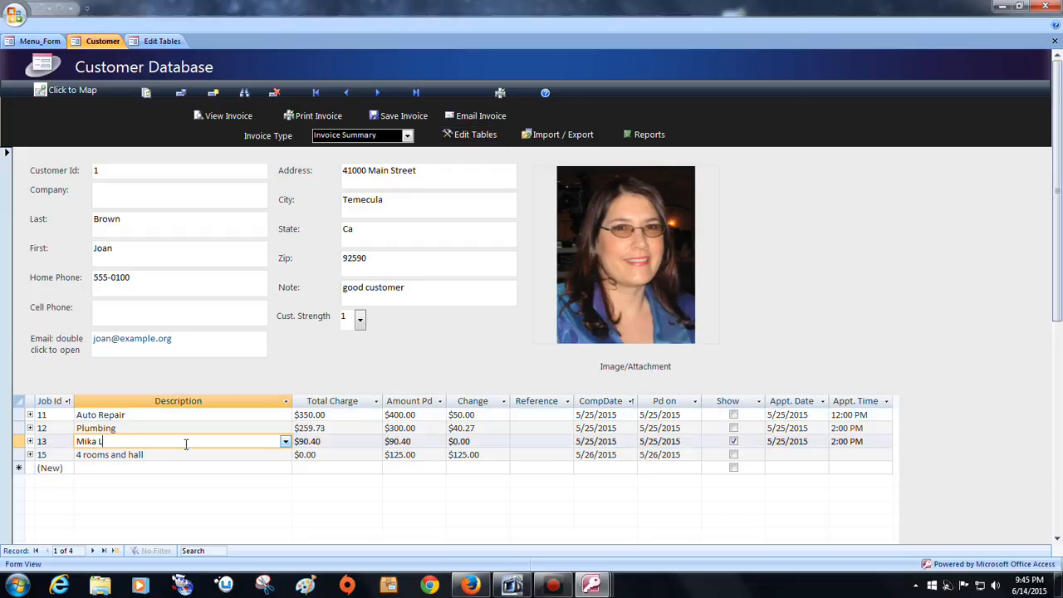
{"action": "left_click", "coordinate": [287, 446]}
{"action": "left_click", "coordinate": [286, 445]}
{"action": "left_click", "coordinate": [286, 442]}
{"action": "left_click", "coordinate": [285, 442]}
{"action": "left_click", "coordinate": [30, 441]}
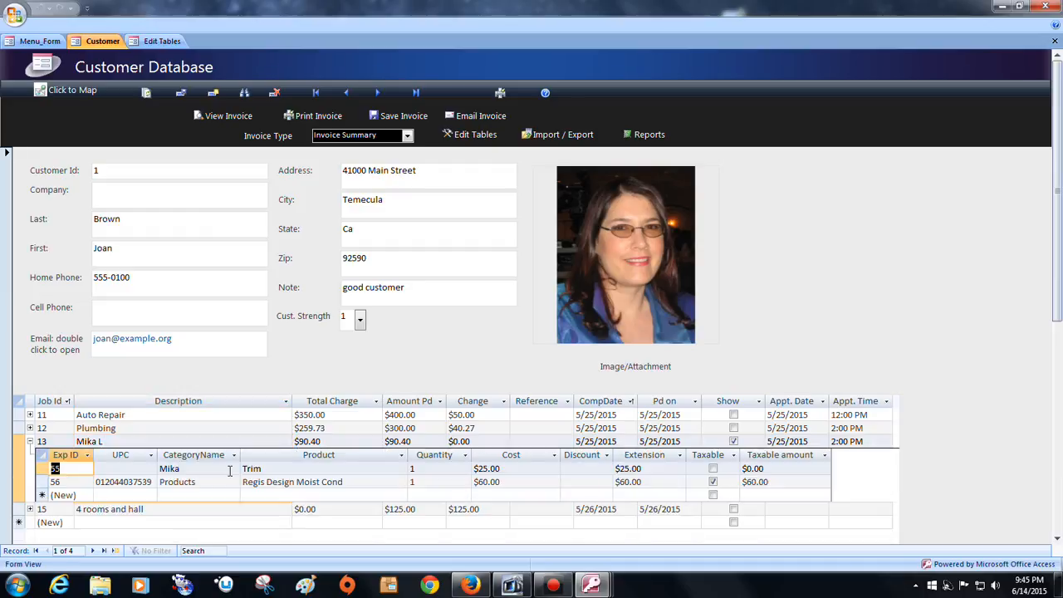
- Add a line item to the third job with category Products and product Regis Design Moist Sham
{"action": "left_click", "coordinate": [314, 493]}
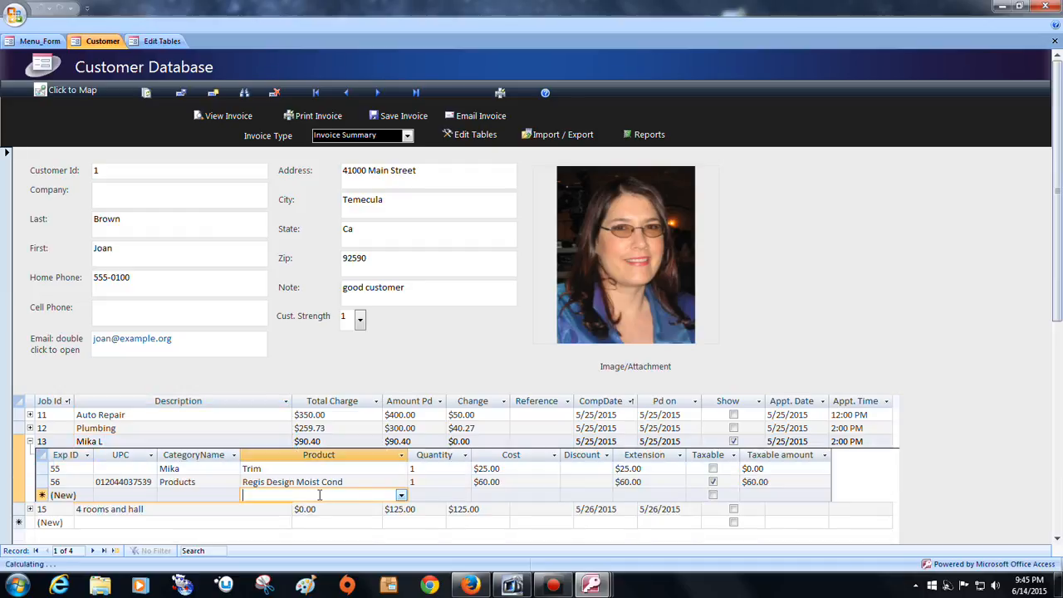
{"action": "left_click", "coordinate": [402, 496]}
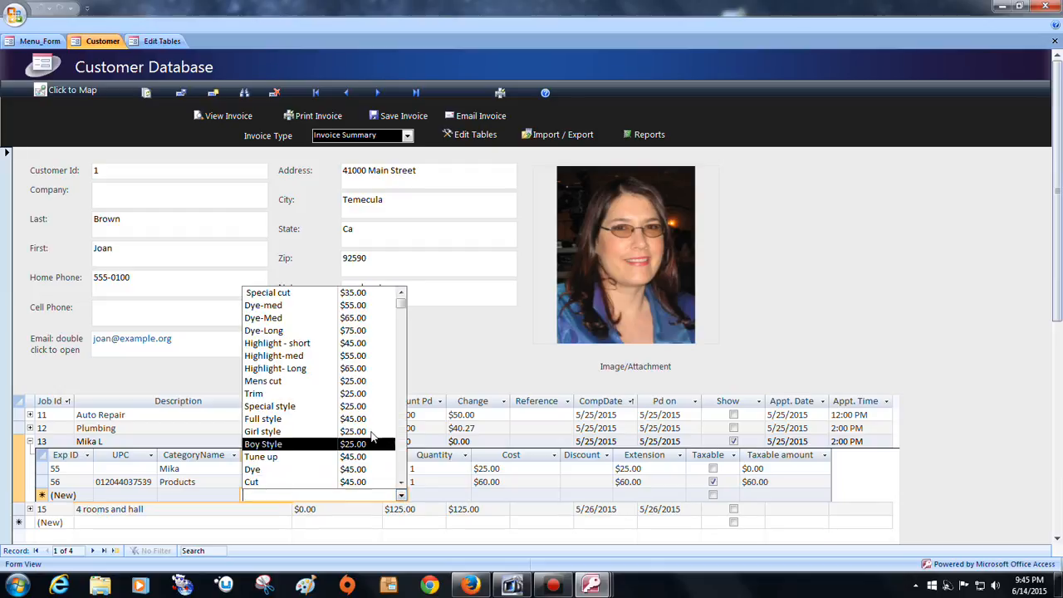
{"action": "left_click", "coordinate": [221, 500]}
{"action": "left_click", "coordinate": [235, 496]}
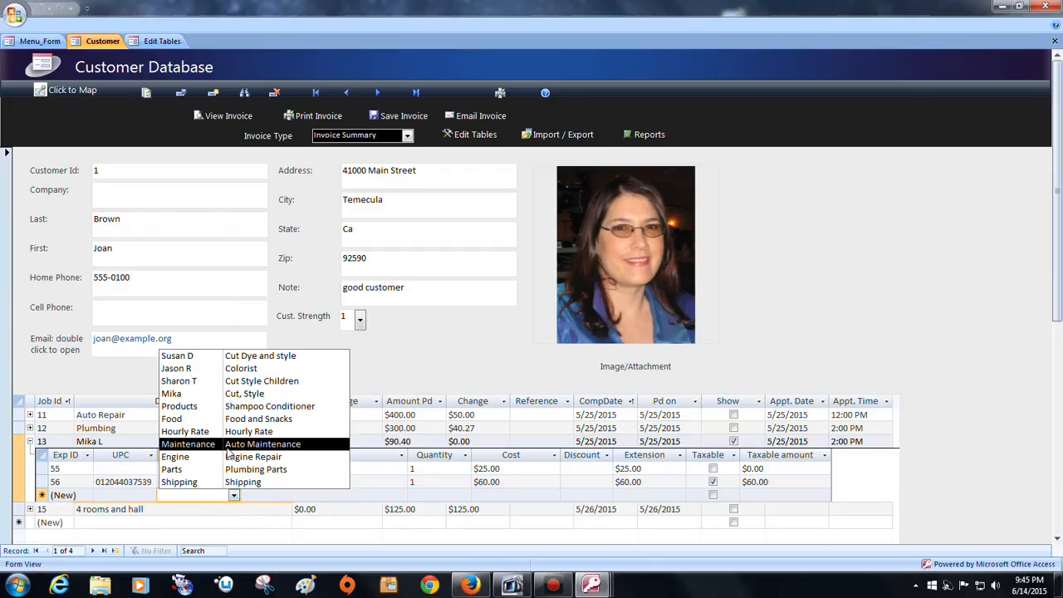
{"action": "left_click", "coordinate": [222, 406]}
{"action": "left_click", "coordinate": [362, 499]}
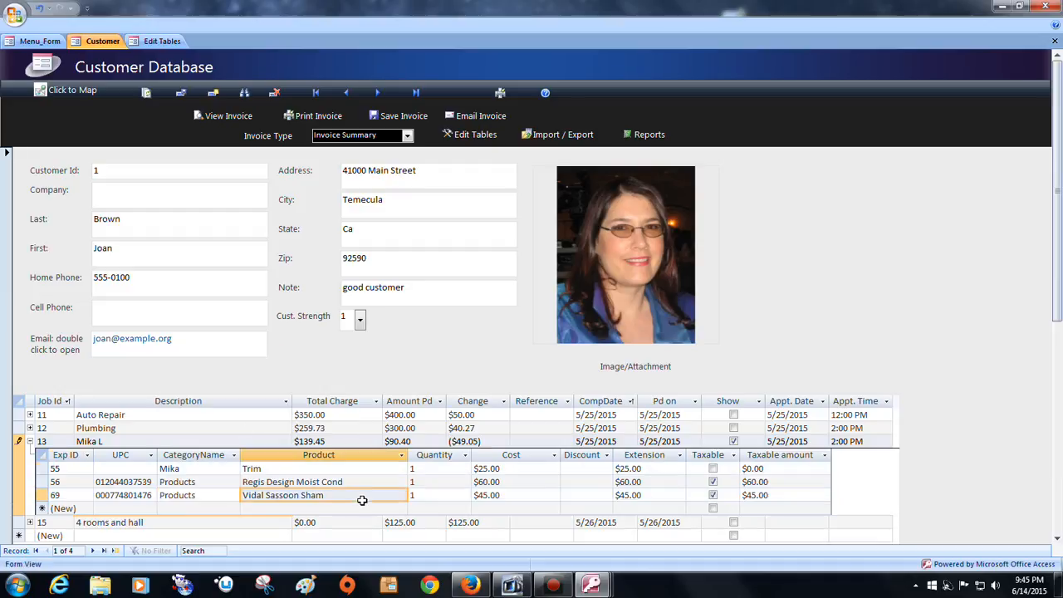
{"action": "left_click", "coordinate": [402, 496]}
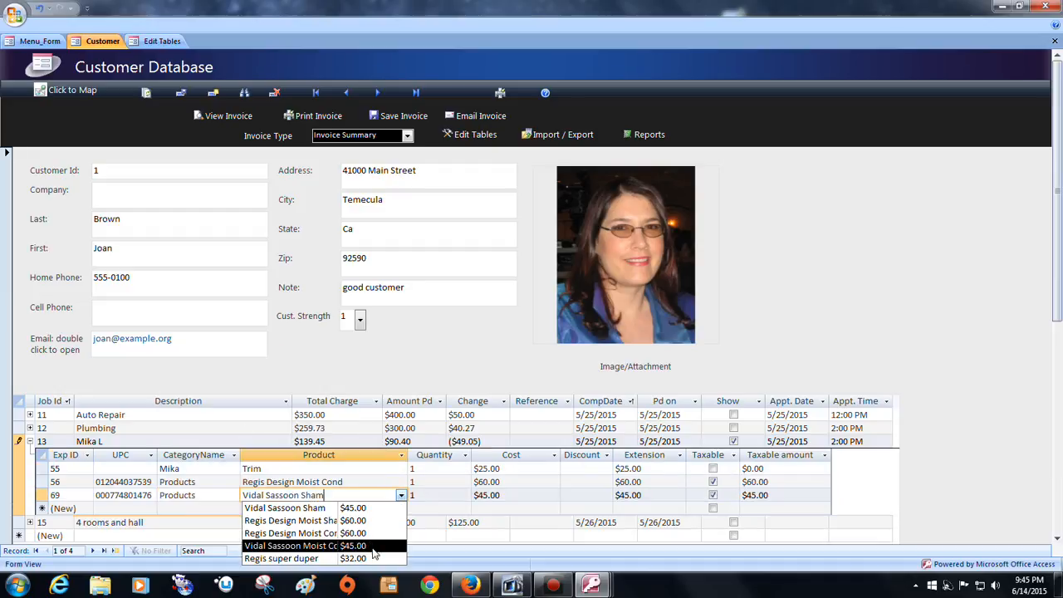
{"action": "left_click", "coordinate": [368, 521]}
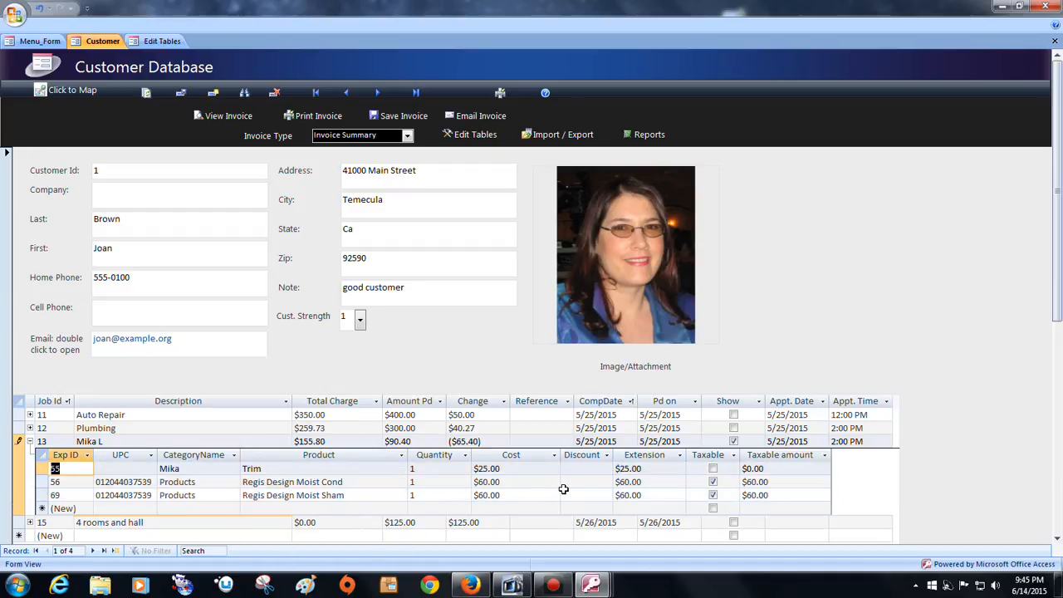
- Switch the new line item's Taxable setting off and back on, and collapse the third job's line items
{"action": "left_click", "coordinate": [713, 495]}
{"action": "left_click", "coordinate": [713, 495]}
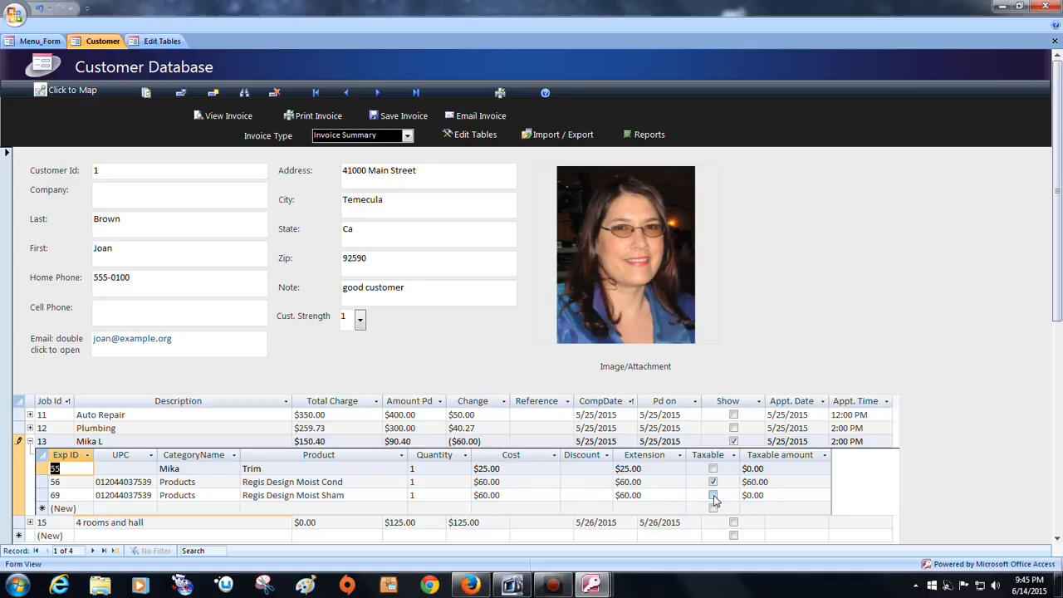
{"action": "left_click", "coordinate": [30, 441]}
- Set the invoice type to Invoice Detail for the third job, which is marked to show
{"action": "left_click", "coordinate": [733, 441]}
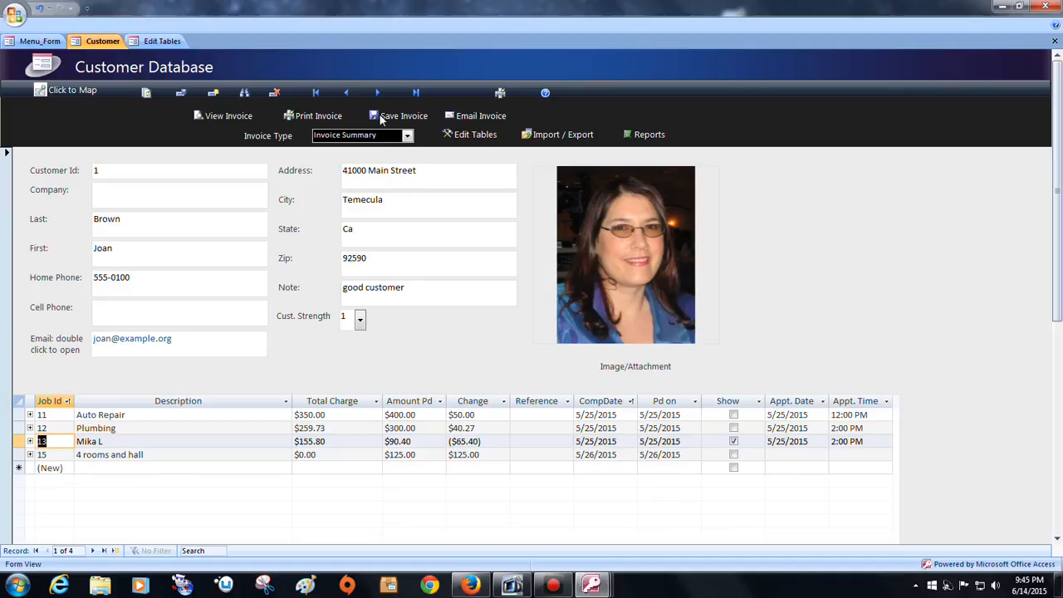
{"action": "left_click", "coordinate": [407, 135]}
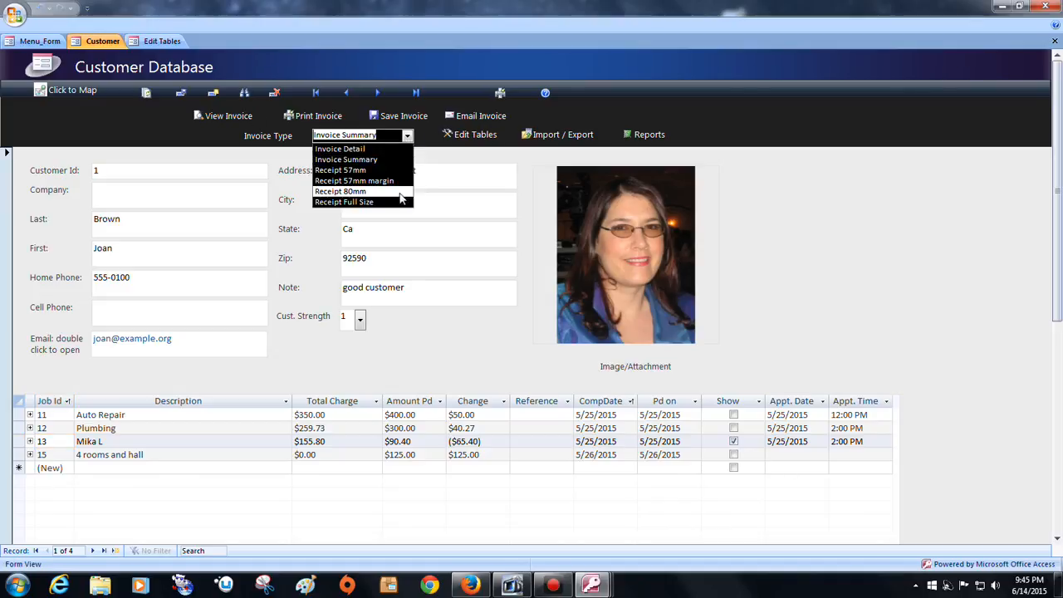
{"action": "left_click", "coordinate": [387, 149]}
- Open the Business Reports form, check its report type selection, and close it to return to the customer form
{"action": "left_click", "coordinate": [650, 142]}
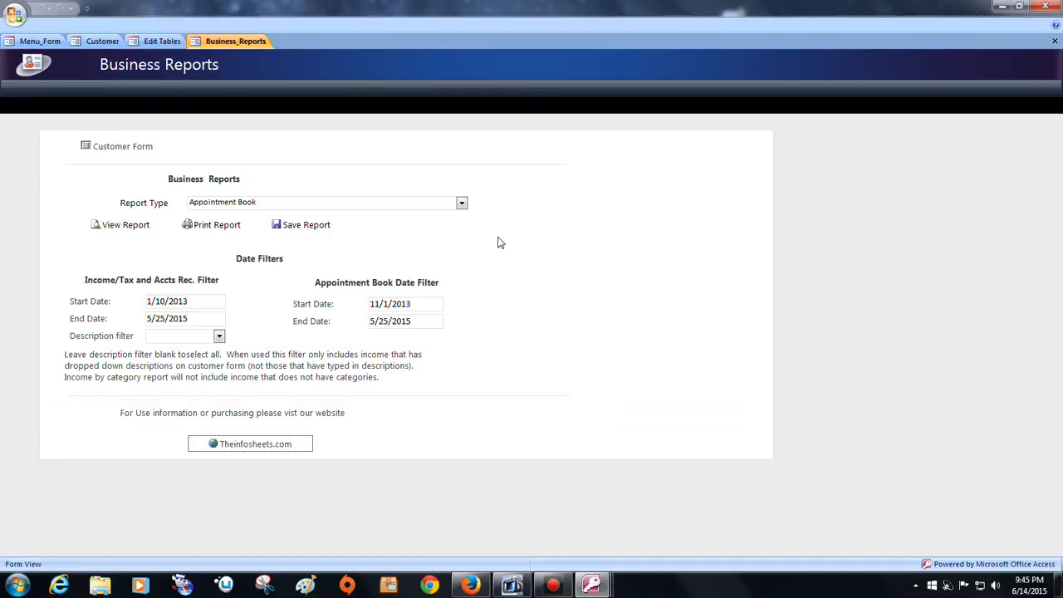
{"action": "left_click", "coordinate": [461, 204]}
{"action": "left_click", "coordinate": [461, 204]}
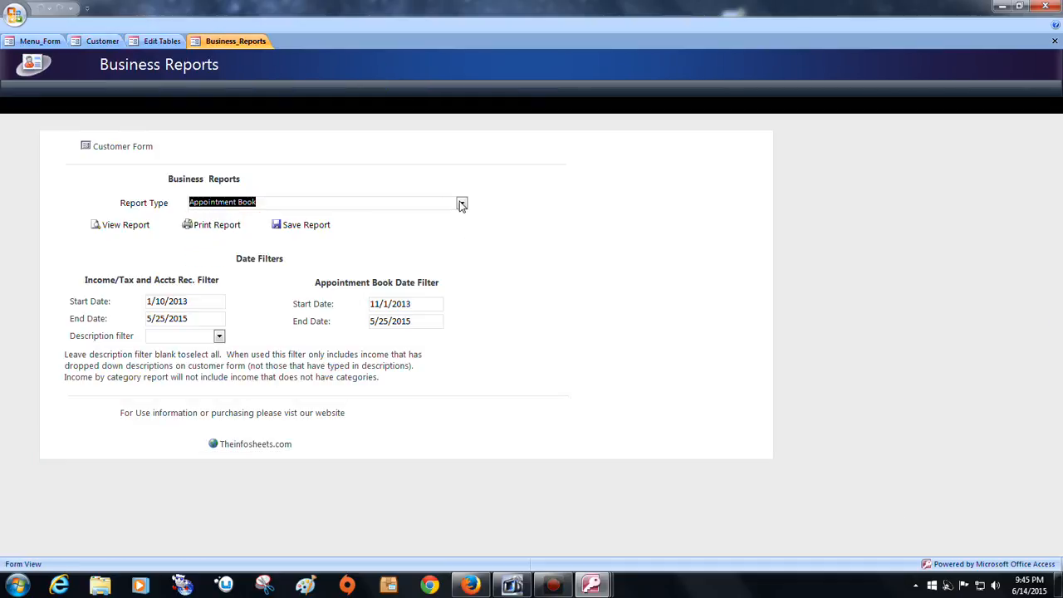
{"action": "left_click", "coordinate": [1053, 42]}
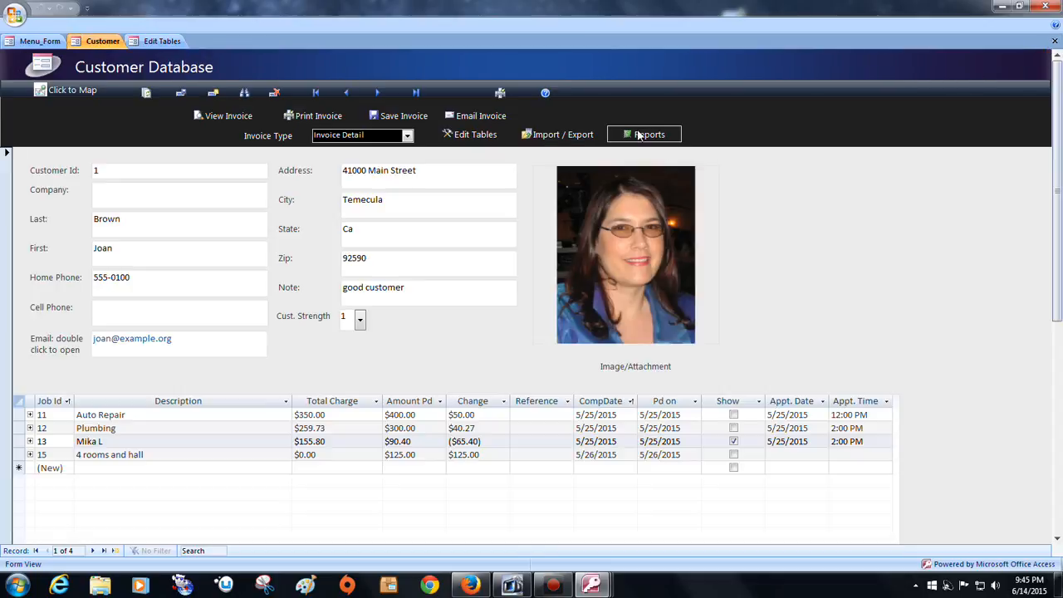
- Open the Customer Datasheet View from Edit Tables and sort the customers by last name from A to Z
{"action": "left_click", "coordinate": [486, 137]}
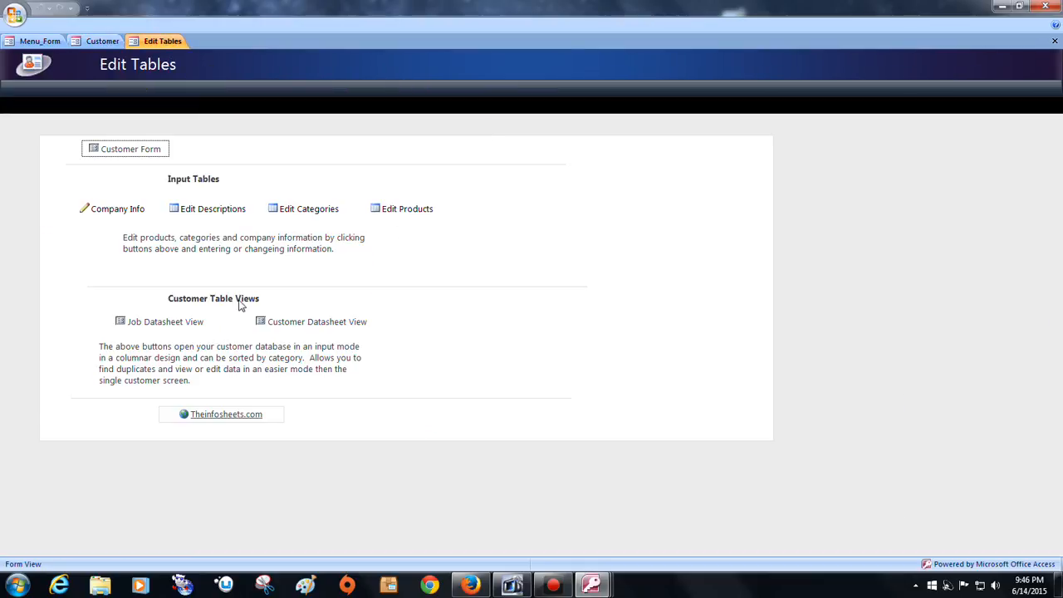
{"action": "left_click", "coordinate": [290, 325]}
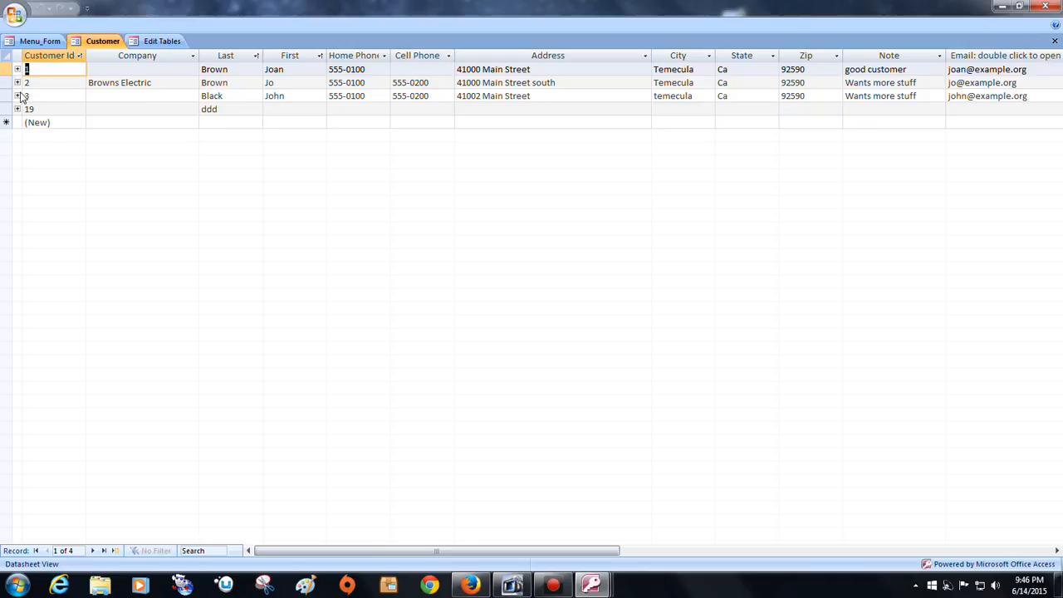
{"action": "left_click", "coordinate": [257, 55]}
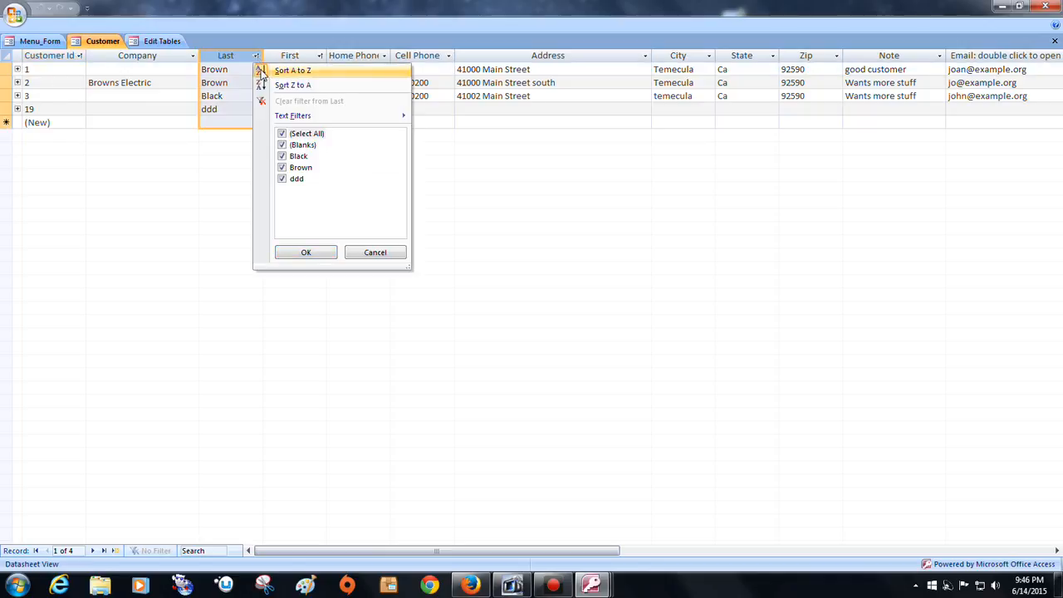
{"action": "left_click", "coordinate": [287, 71]}
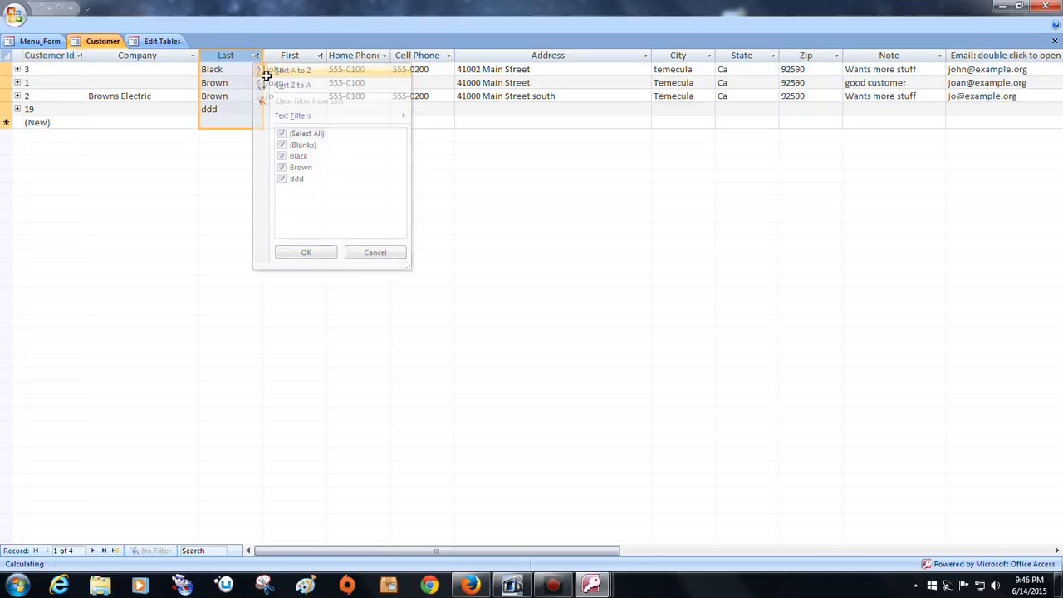
- Delete the incomplete customer record that has only a placeholder last name, and close the customer datasheet
{"action": "left_click", "coordinate": [227, 113]}
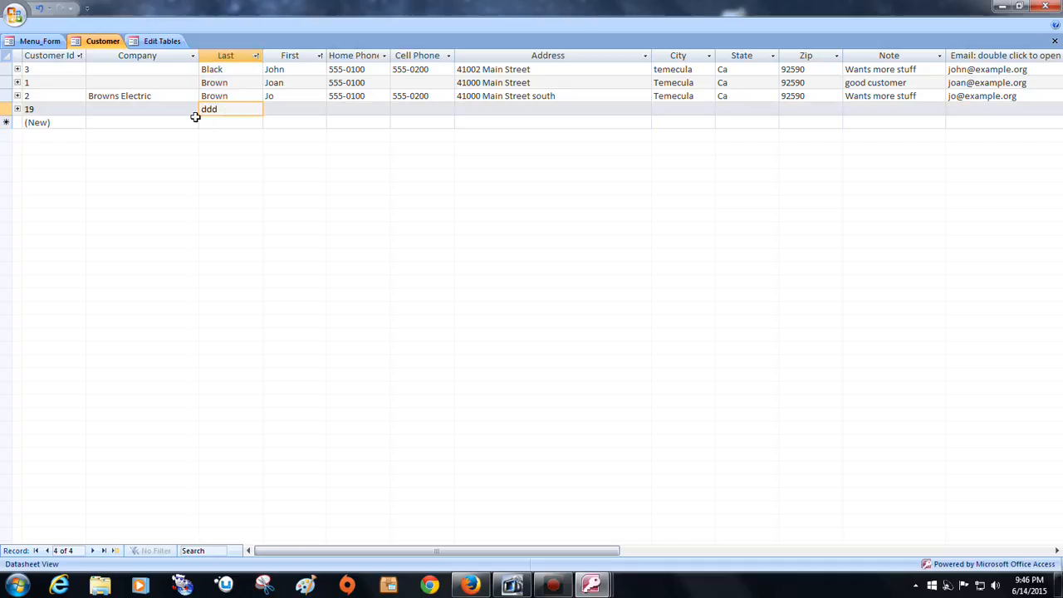
{"action": "left_click", "coordinate": [7, 109]}
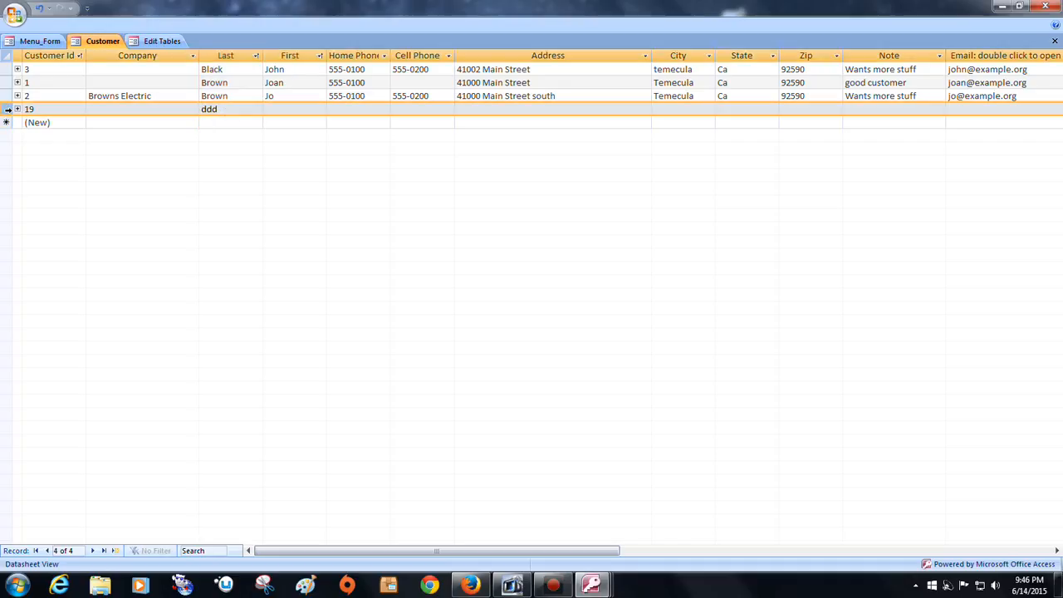
{"action": "key", "text": "Delete"}
{"action": "left_click", "coordinate": [504, 332]}
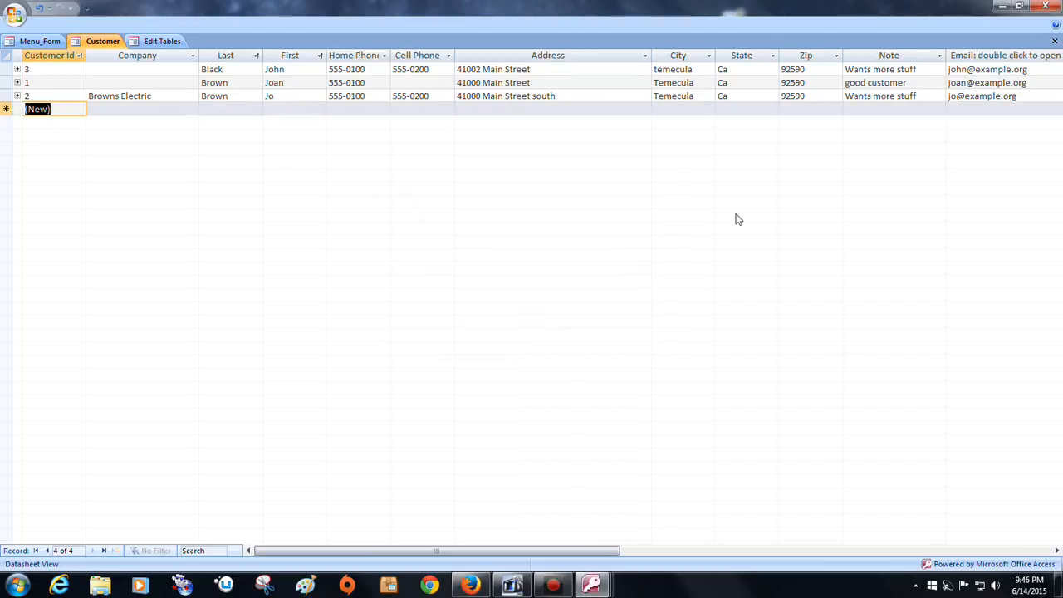
{"action": "left_click", "coordinate": [1055, 41]}
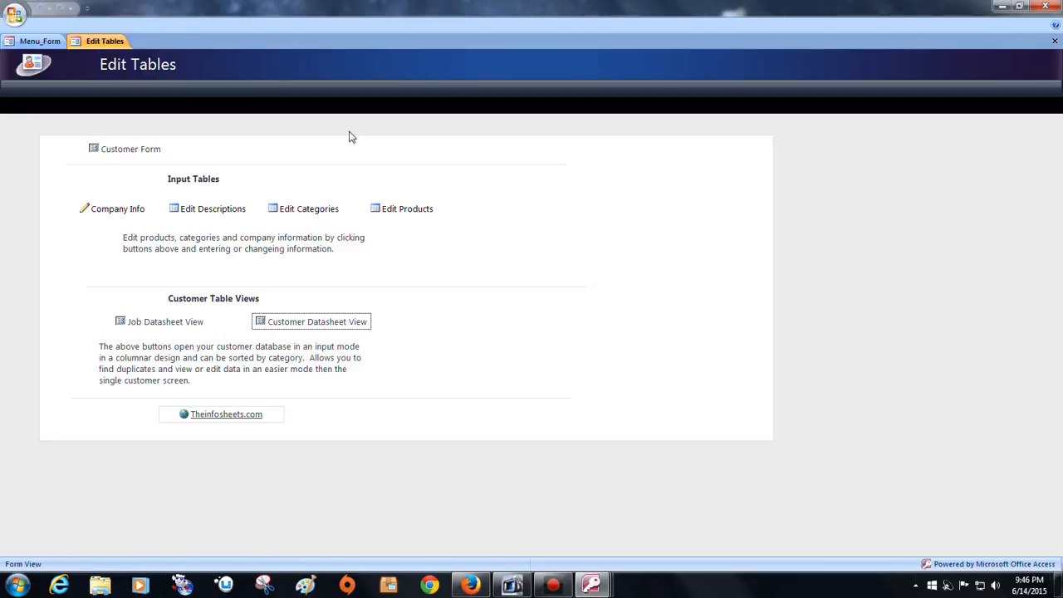
- Look through the jobs in the Job Datasheet View, and close the open forms down to the start menu
{"action": "left_click", "coordinate": [158, 324]}
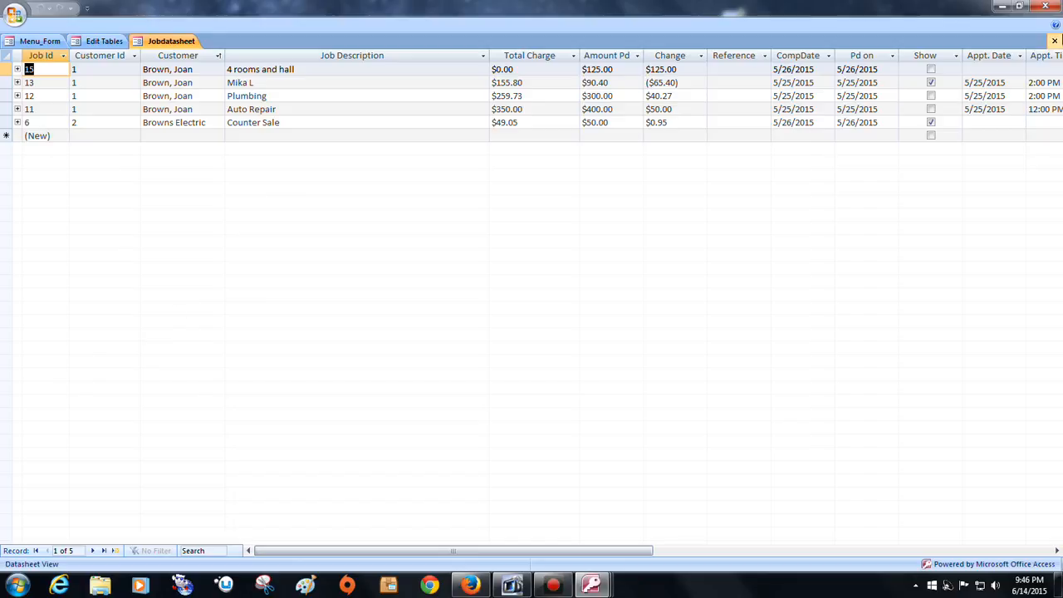
{"action": "left_click", "coordinate": [1055, 42]}
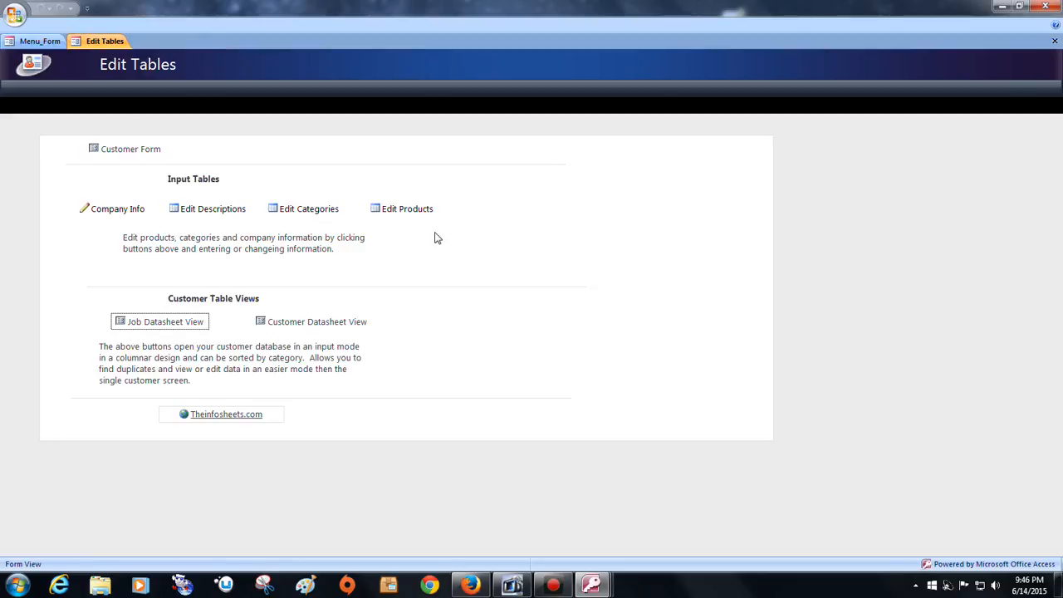
{"action": "left_click", "coordinate": [1055, 41]}
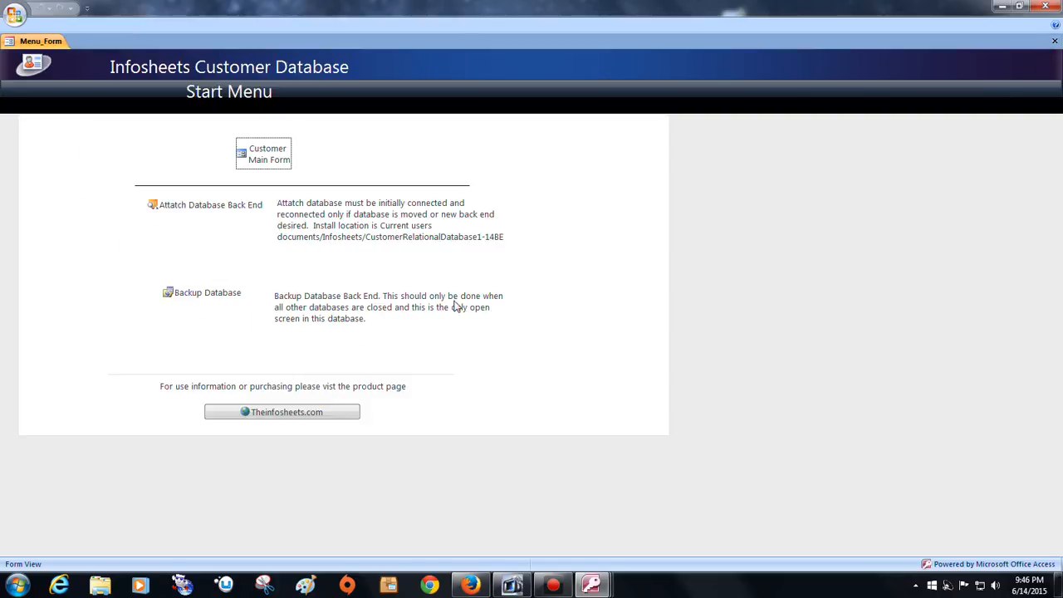
- Open the customer main form and close it again, leaving only the start menu open
{"action": "left_click", "coordinate": [263, 158]}
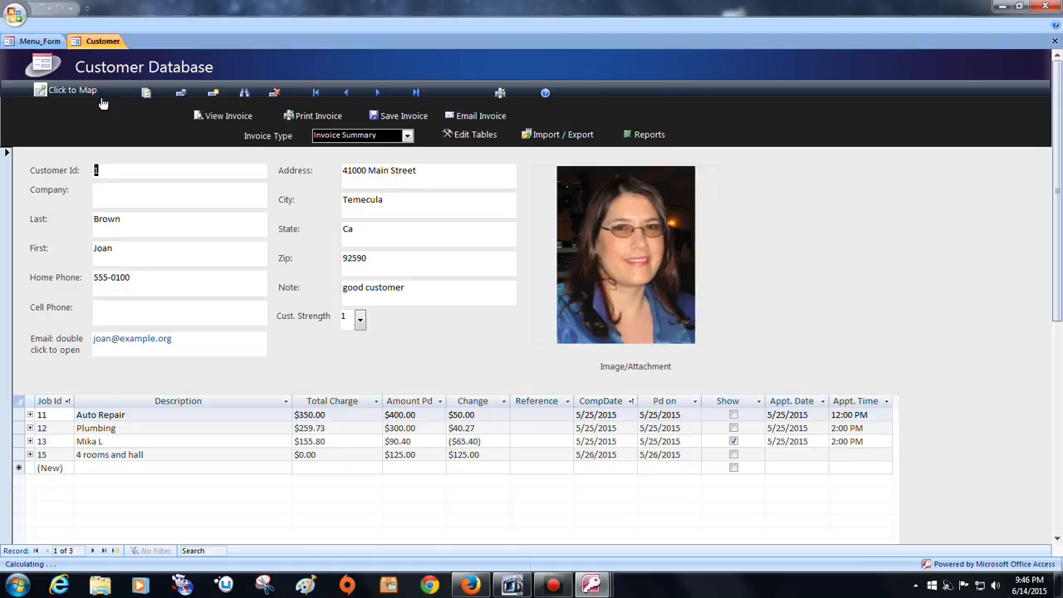
{"action": "left_click", "coordinate": [65, 42]}
{"action": "left_click", "coordinate": [77, 39]}
{"action": "left_click", "coordinate": [1055, 42]}
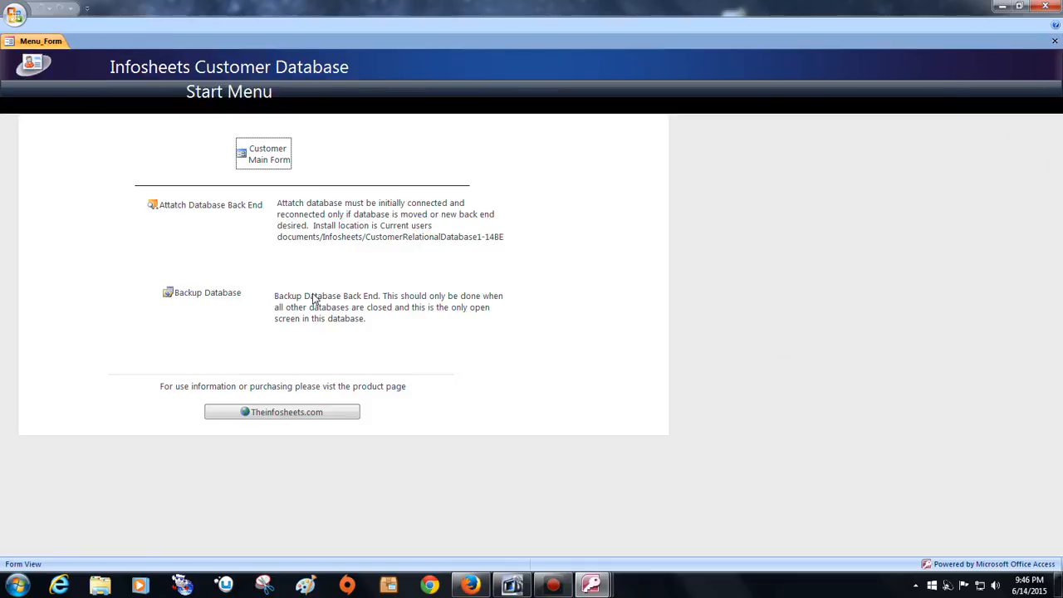
- Back up the database back end and open the customer main form
{"action": "left_click", "coordinate": [208, 299]}
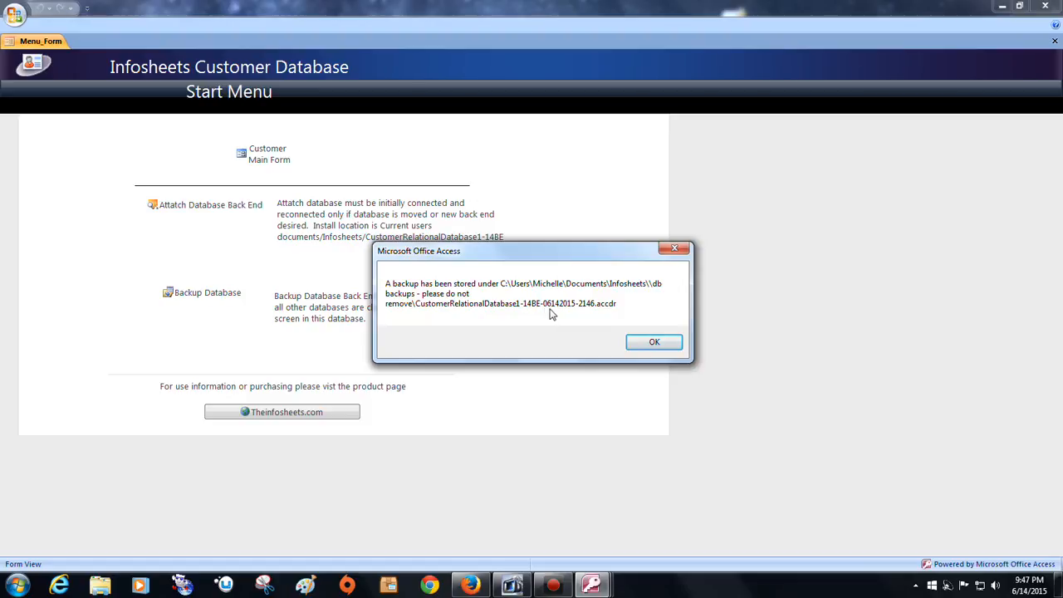
{"action": "left_click", "coordinate": [652, 344]}
{"action": "left_click", "coordinate": [246, 158]}
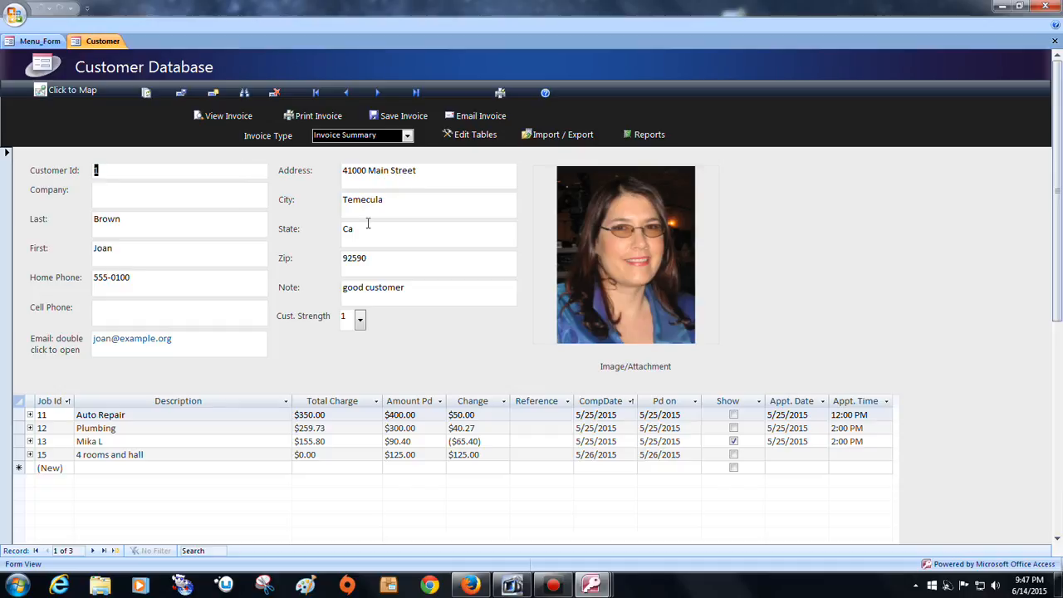
- Launch the second Infosheets Customer shortcut on the desktop, view its customer main form, and close that database
{"action": "left_click", "coordinate": [1003, 8]}
{"action": "double_click", "coordinate": [272, 314]}
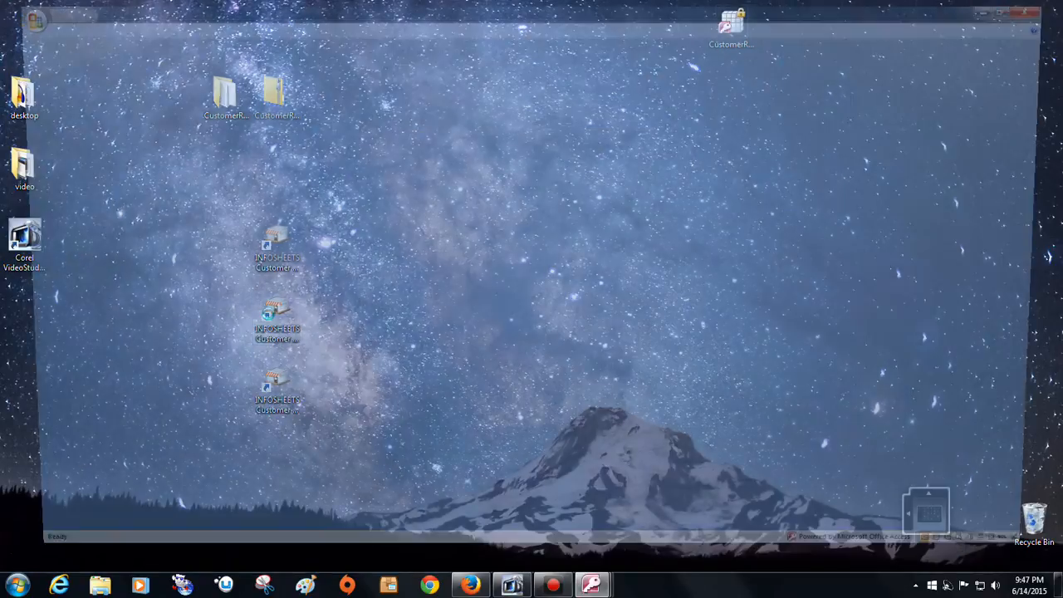
{"action": "left_click", "coordinate": [286, 167]}
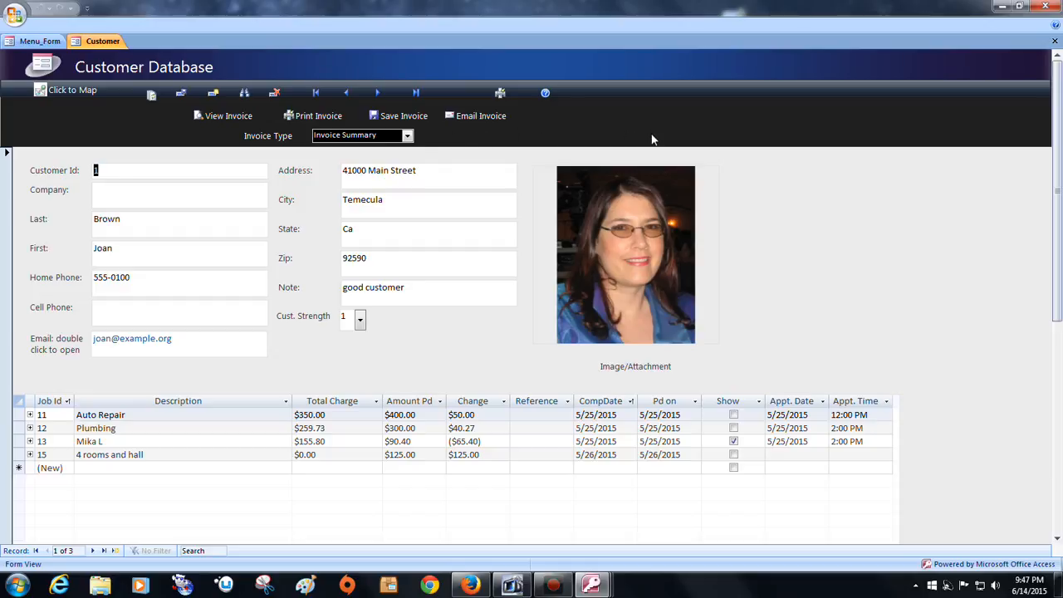
{"action": "left_click", "coordinate": [1052, 6]}
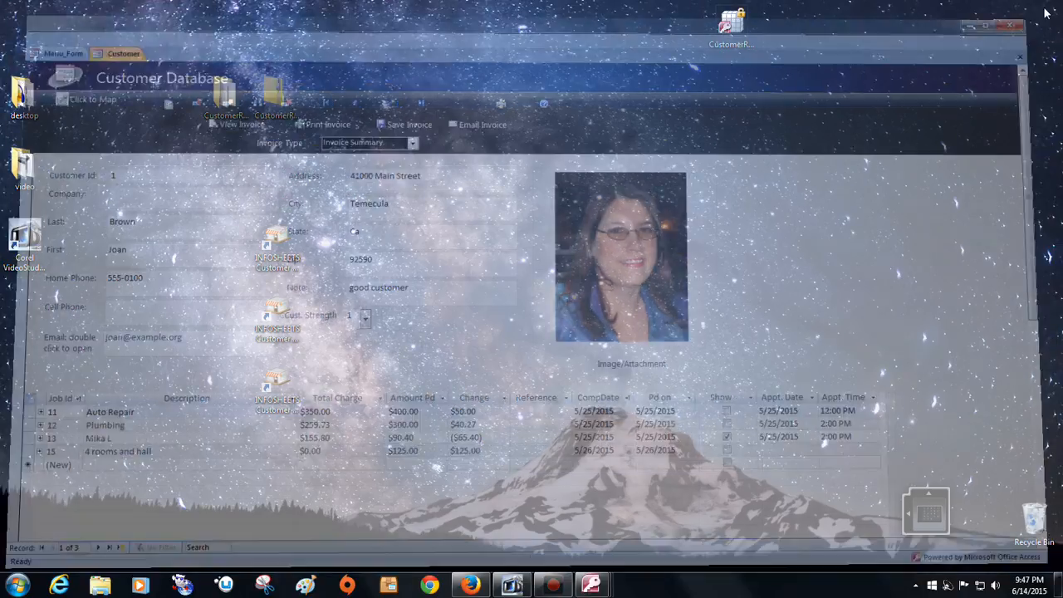
- Launch the third Infosheets Customer shortcut, examine its blank customer entry form and purpose-of-visit line, and close it
{"action": "double_click", "coordinate": [274, 389]}
{"action": "left_click", "coordinate": [297, 157]}
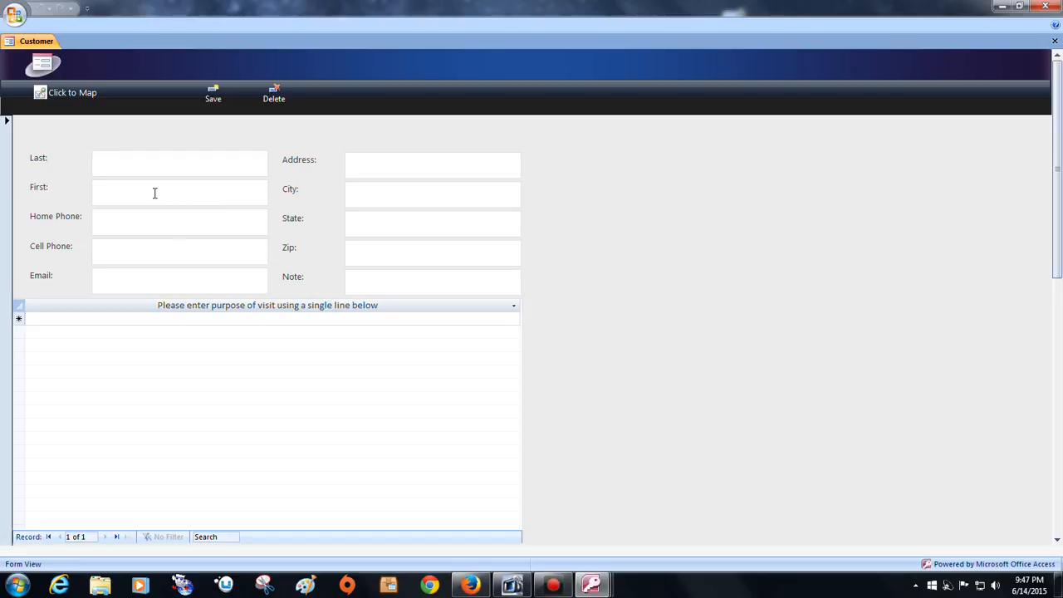
{"action": "left_click", "coordinate": [164, 322]}
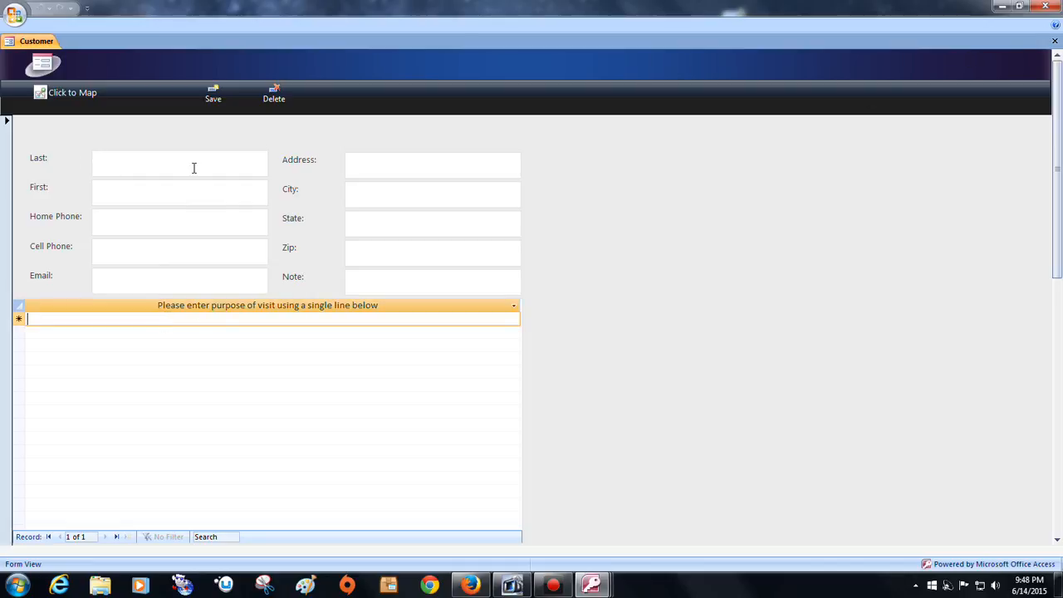
{"action": "left_click", "coordinate": [1046, 9]}
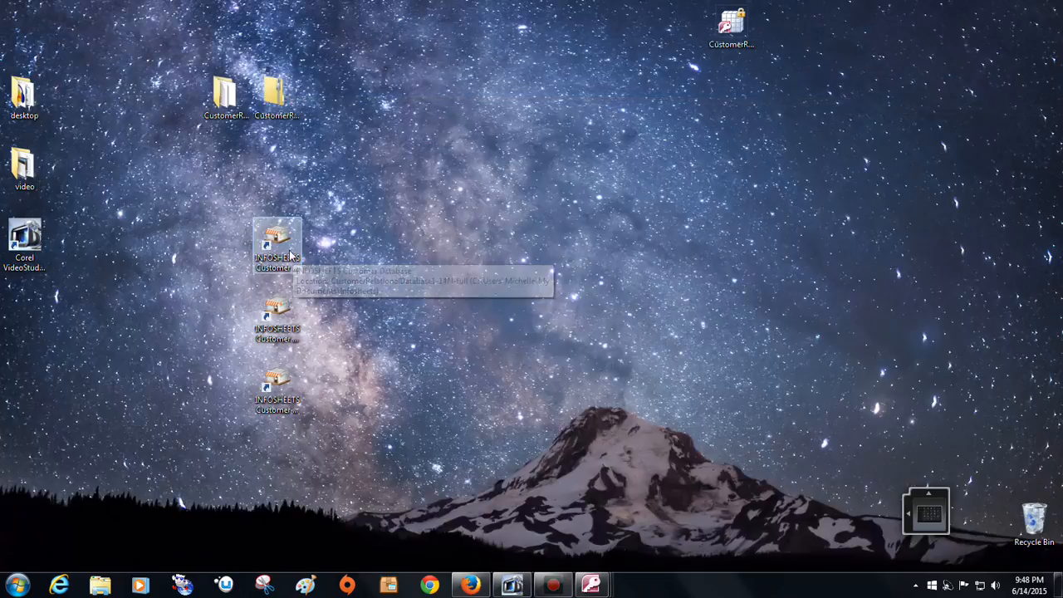
- Launch the first Infosheets Customer shortcut and open the Infosheets folder in the Documents library
{"action": "double_click", "coordinate": [290, 255]}
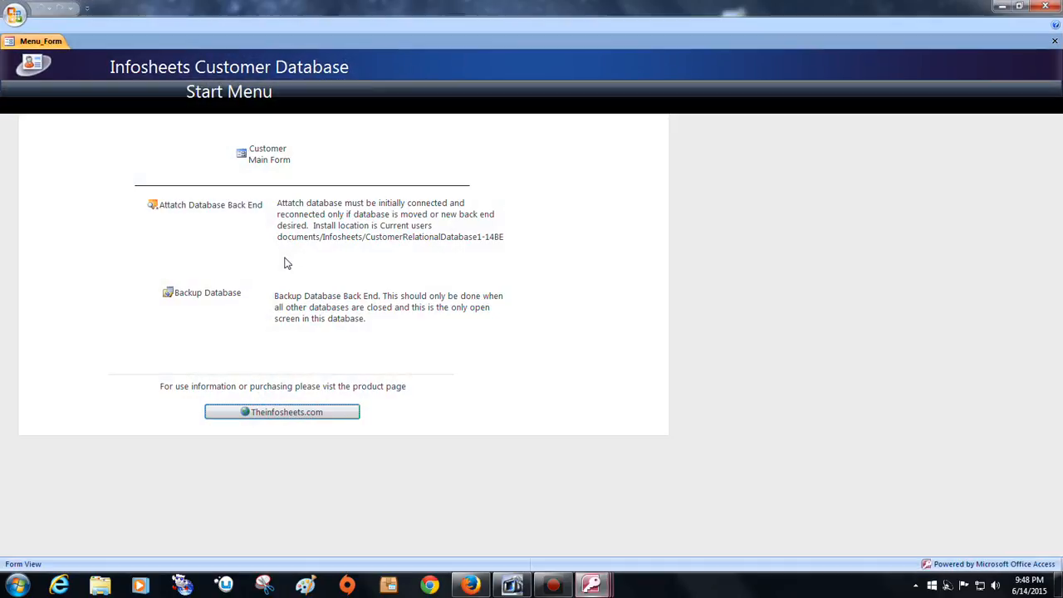
{"action": "left_click", "coordinate": [16, 586]}
{"action": "left_click", "coordinate": [202, 293]}
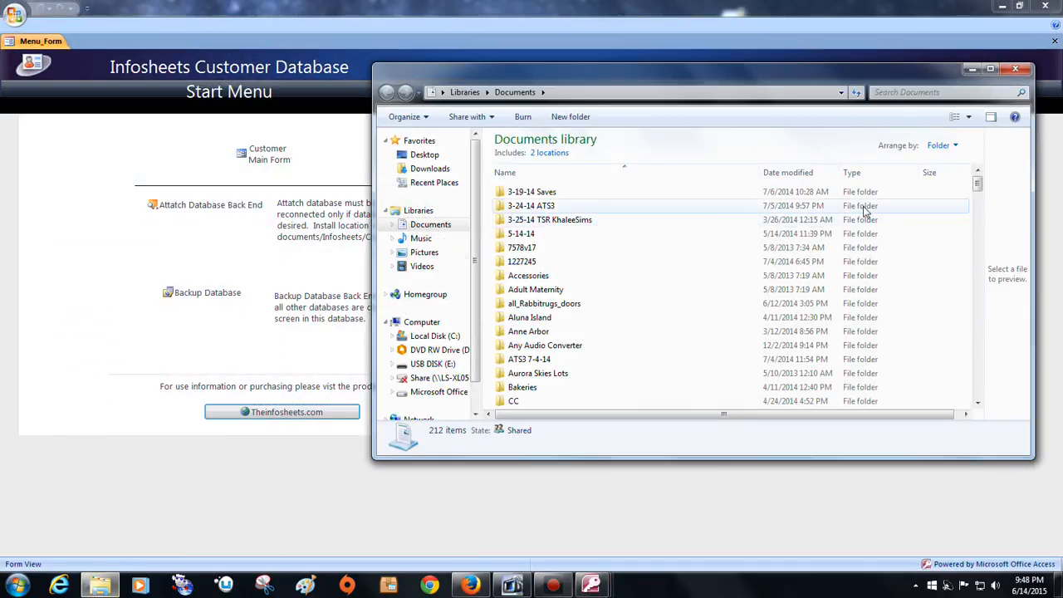
{"action": "left_click_drag", "start_coordinate": [981, 193], "coordinate": [979, 222]}
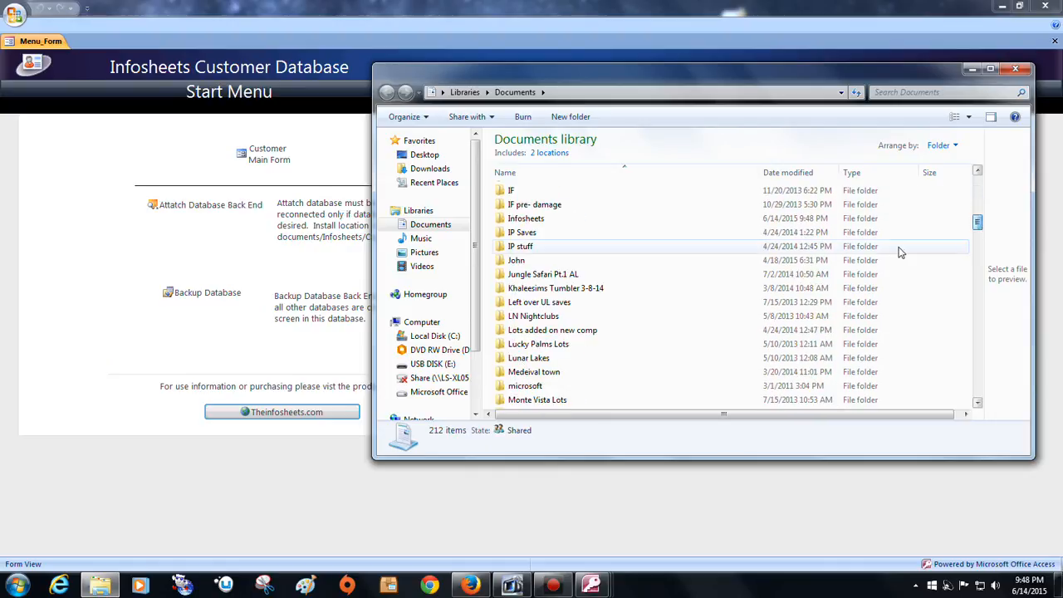
{"action": "left_click", "coordinate": [858, 220]}
{"action": "double_click", "coordinate": [858, 222]}
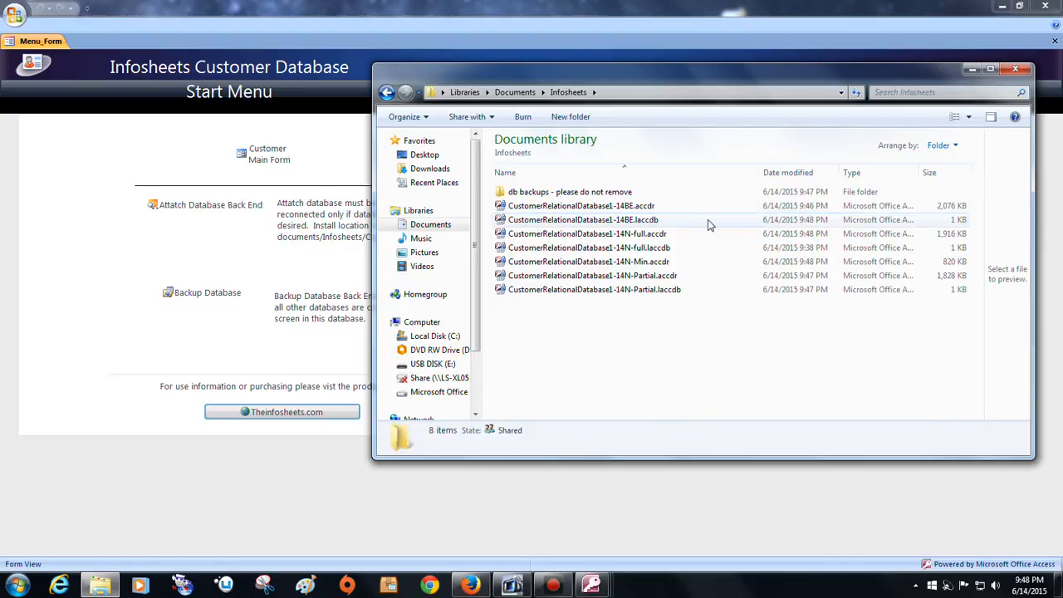
- Close the database start menu window and all other Access windows that are still running
{"action": "left_click", "coordinate": [1048, 6]}
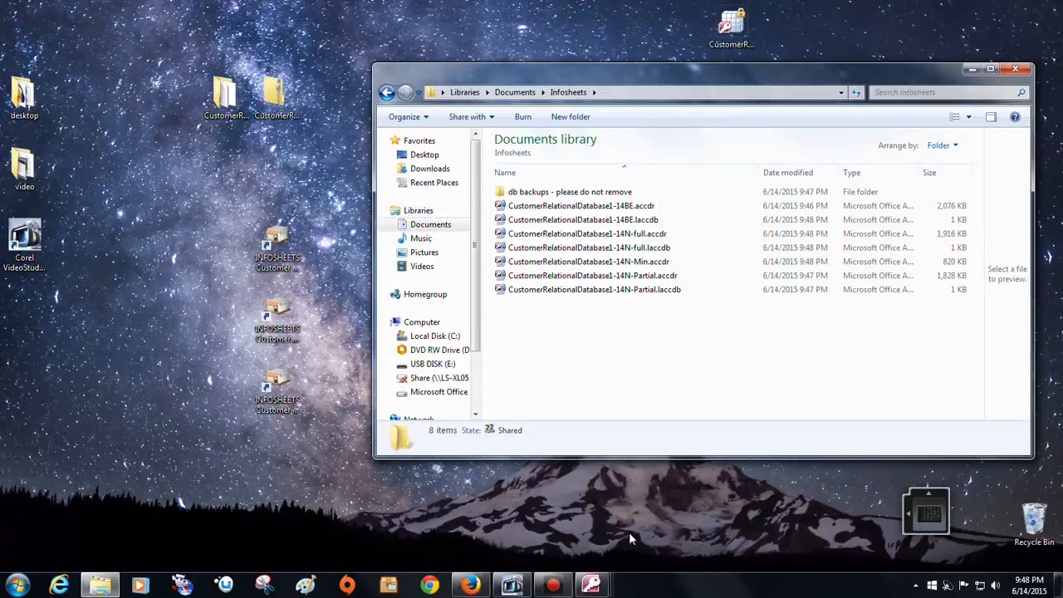
{"action": "right_click", "coordinate": [590, 587]}
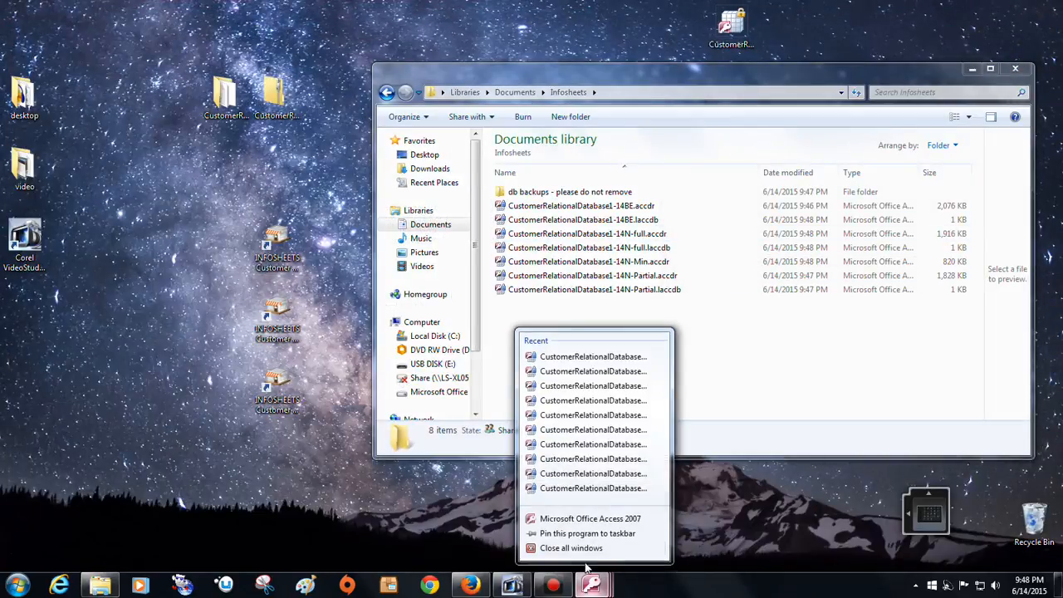
{"action": "left_click", "coordinate": [579, 546]}
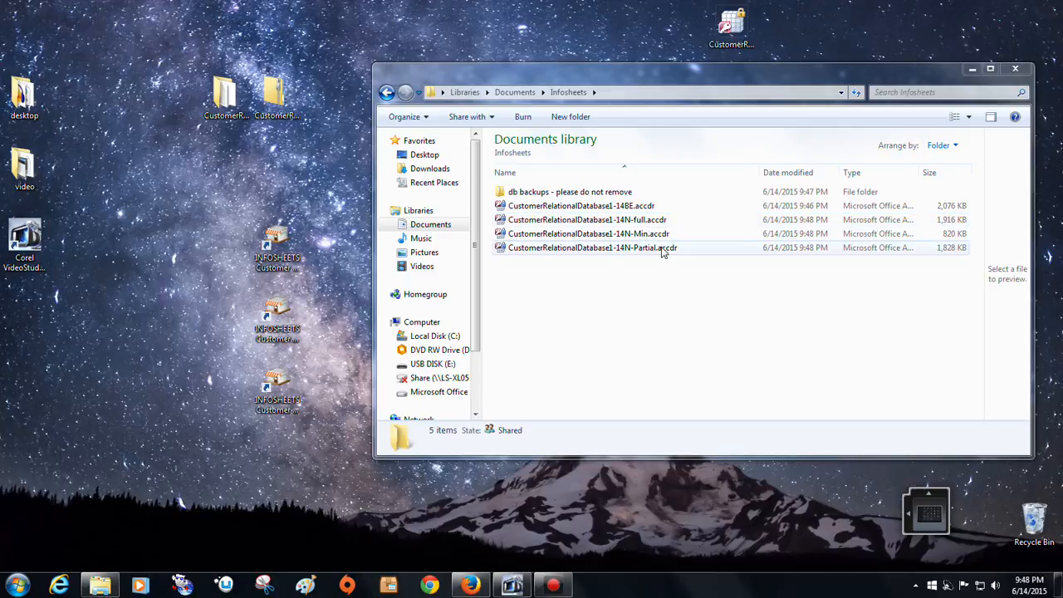
- Open CustomerRelationalDatabase1-14BE.accdr from the Infosheets folder, view its customer form, and close it
{"action": "double_click", "coordinate": [639, 208]}
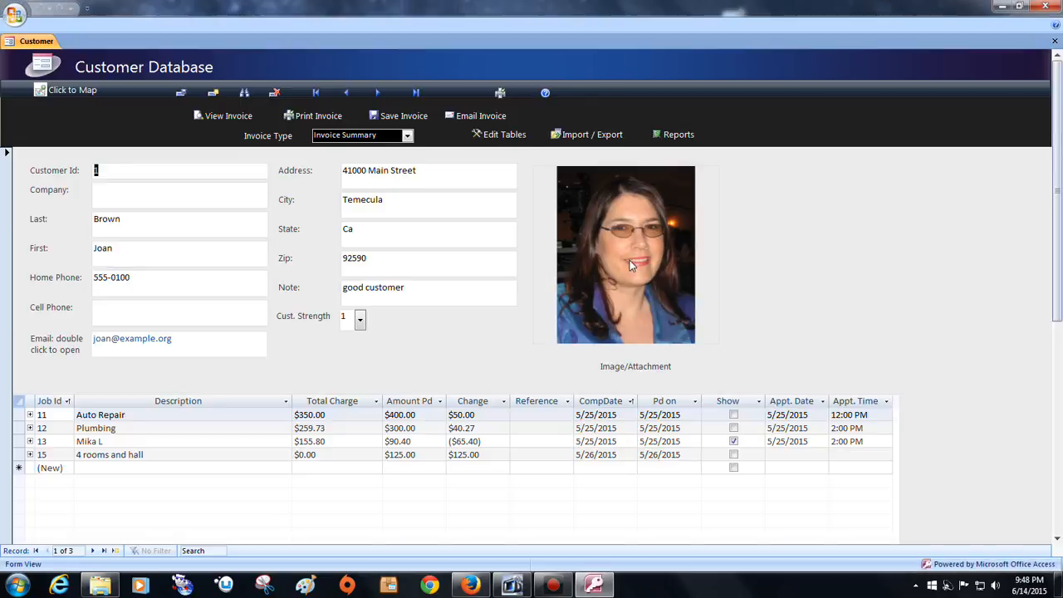
{"action": "left_click", "coordinate": [1047, 7]}
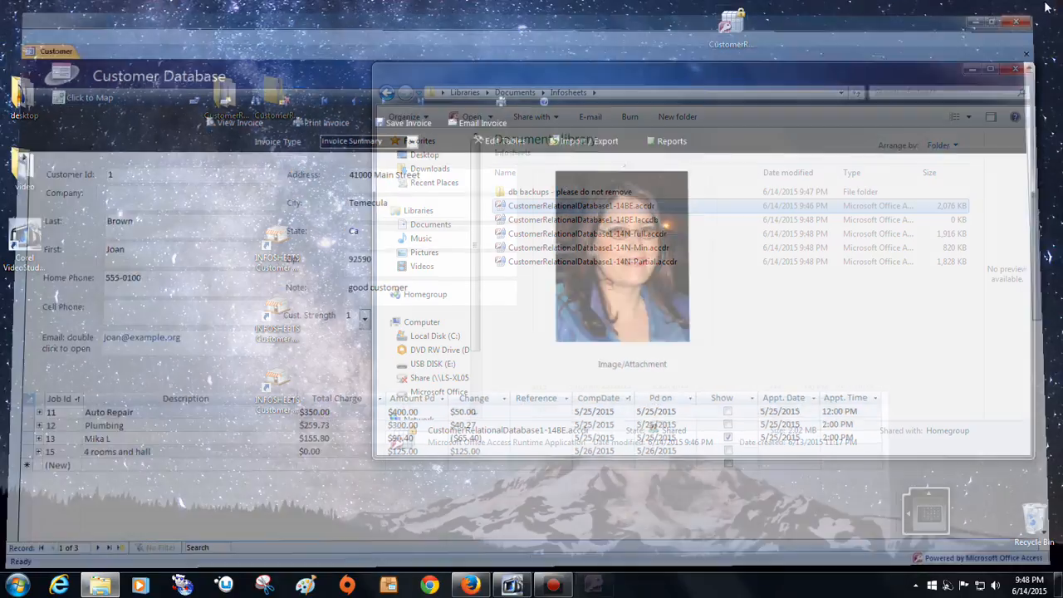
- Compare the first Infosheets desktop shortcut's target path in its properties with the files in the Infosheets folder, and close the properties
{"action": "right_click", "coordinate": [285, 244]}
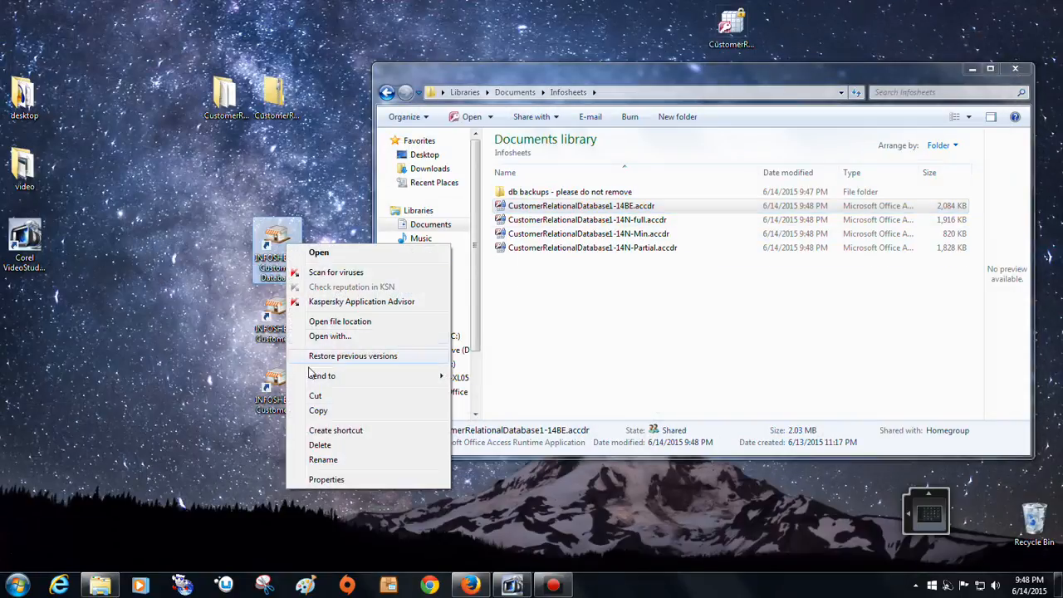
{"action": "left_click", "coordinate": [326, 479]}
{"action": "left_click", "coordinate": [640, 208]}
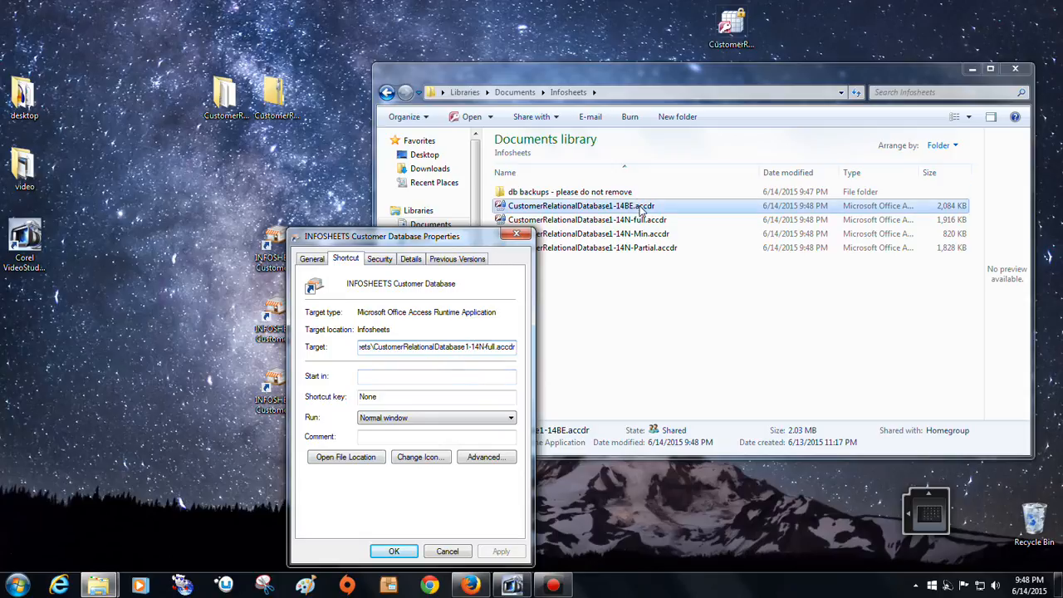
{"action": "left_click", "coordinate": [471, 345]}
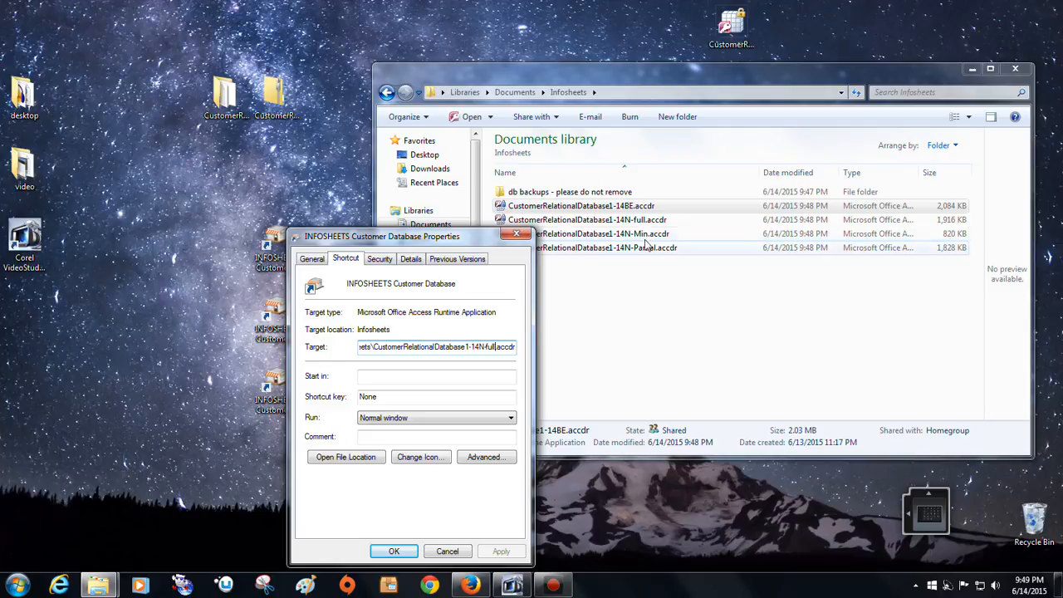
{"action": "left_click", "coordinate": [515, 236]}
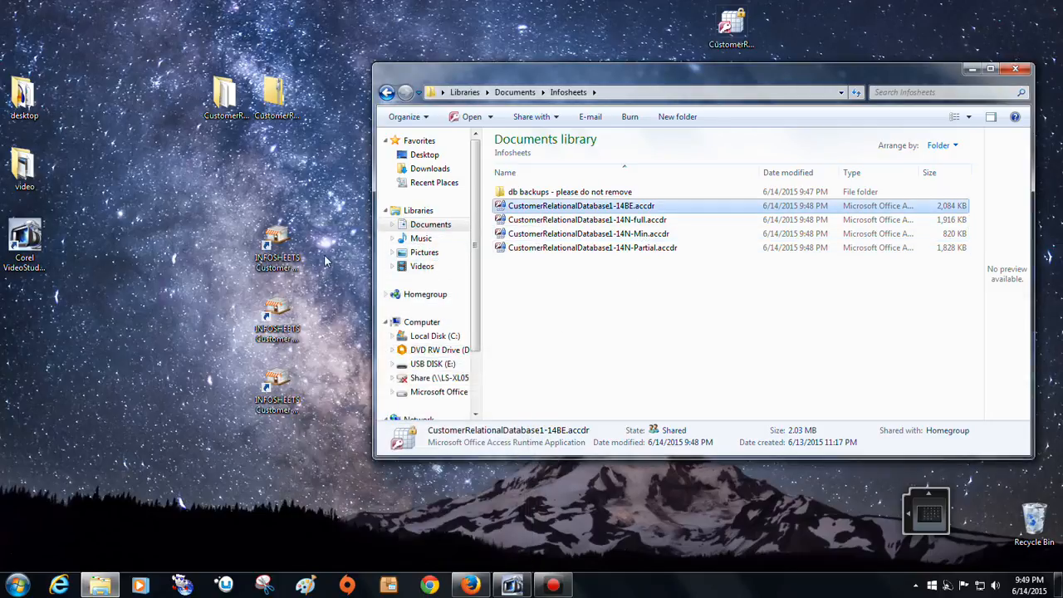
- Copy the first Infosheets desktop shortcut and minimize the Infosheets folder window
{"action": "right_click", "coordinate": [283, 240]}
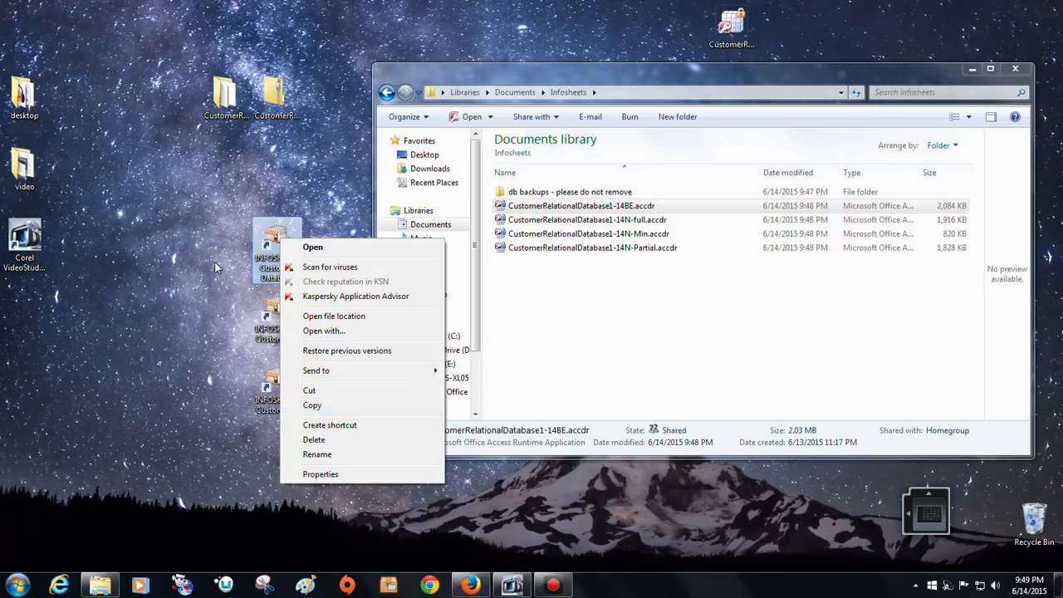
{"action": "left_click", "coordinate": [309, 405]}
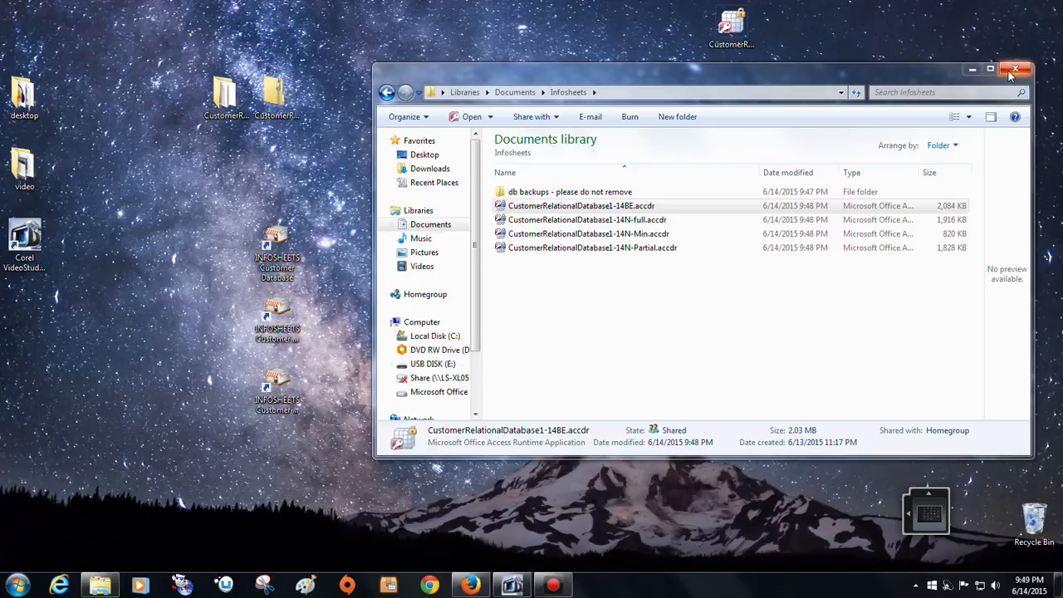
{"action": "left_click", "coordinate": [975, 68]}
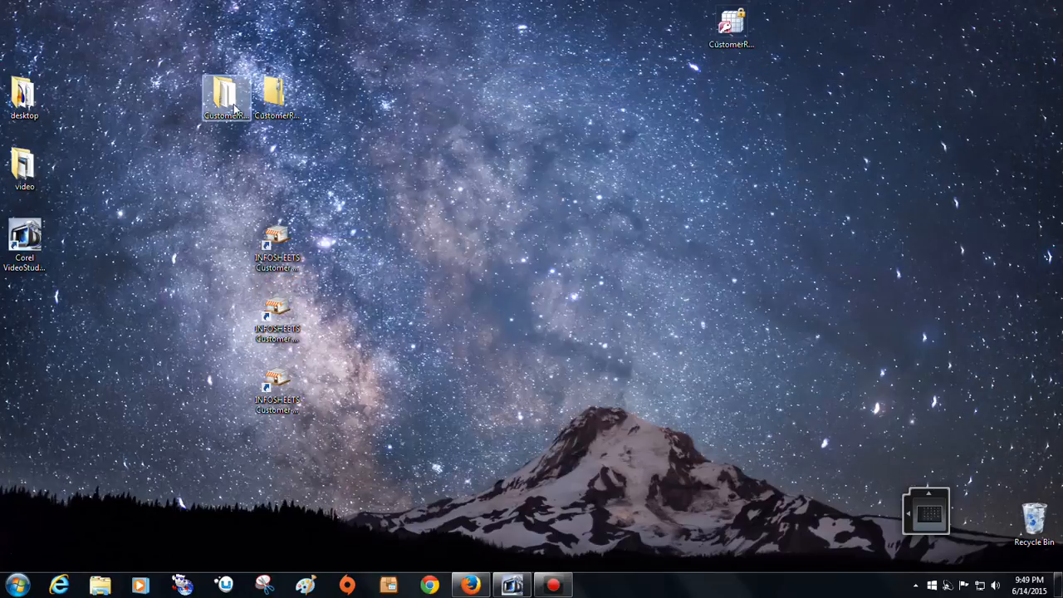
- Run setup.exe from the extracted CustomerRelationalDatabase1-14N-full folder on the desktop and remove the installed Infosheets Customer Database
{"action": "right_click", "coordinate": [273, 95]}
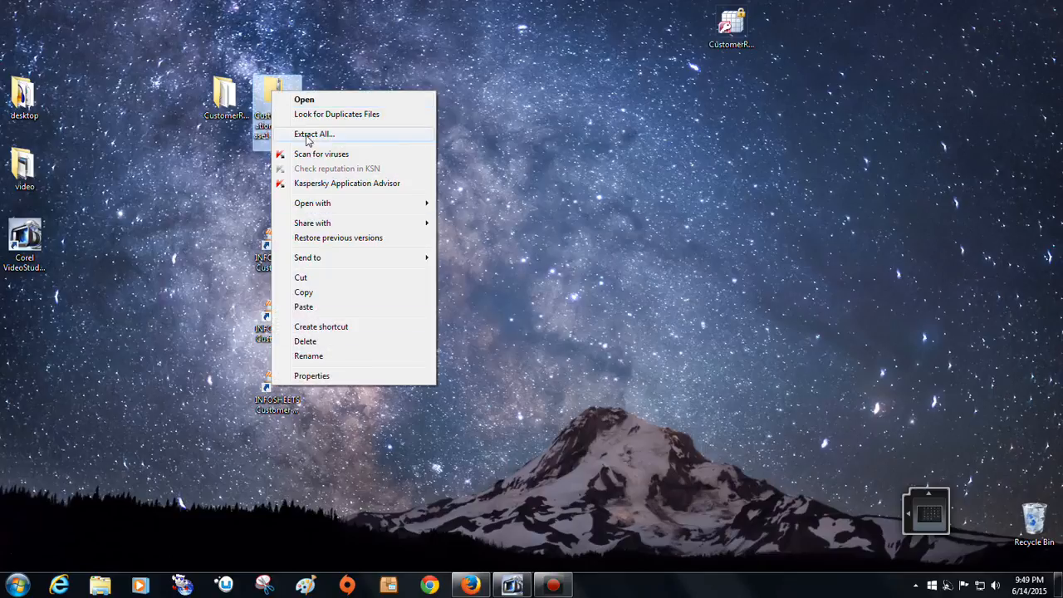
{"action": "double_click", "coordinate": [229, 96]}
{"action": "left_click", "coordinate": [515, 191]}
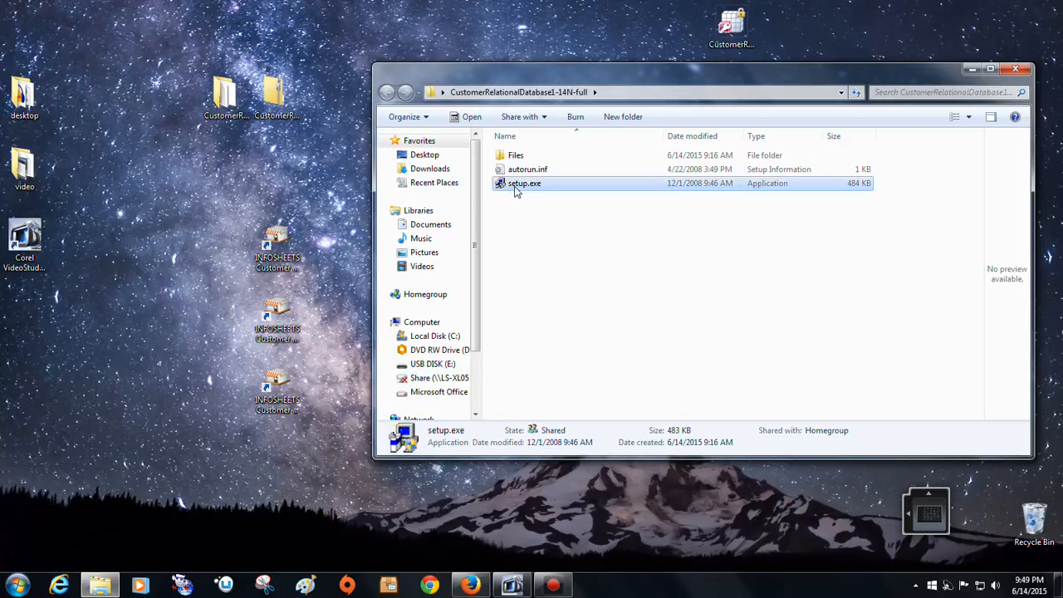
{"action": "double_click", "coordinate": [515, 190]}
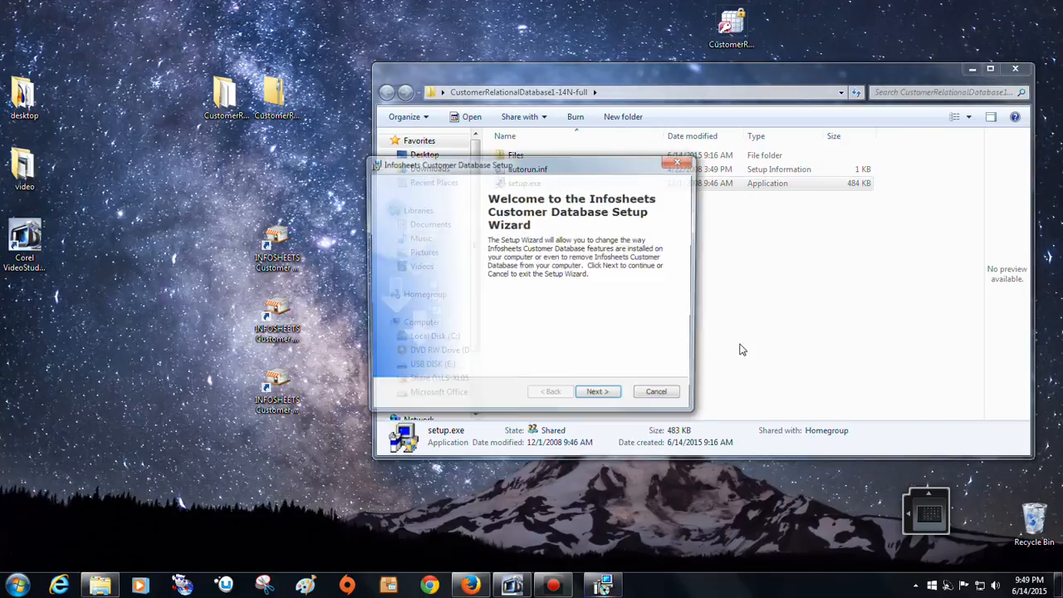
{"action": "left_click", "coordinate": [596, 397]}
{"action": "left_click", "coordinate": [428, 290]}
{"action": "left_click", "coordinate": [598, 397]}
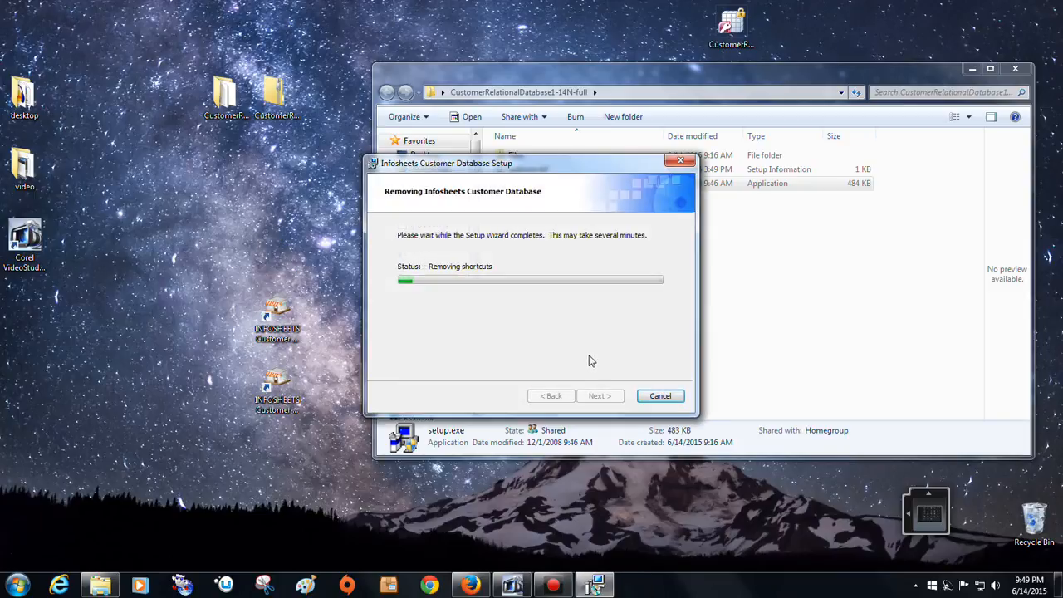
{"action": "left_click", "coordinate": [600, 396]}
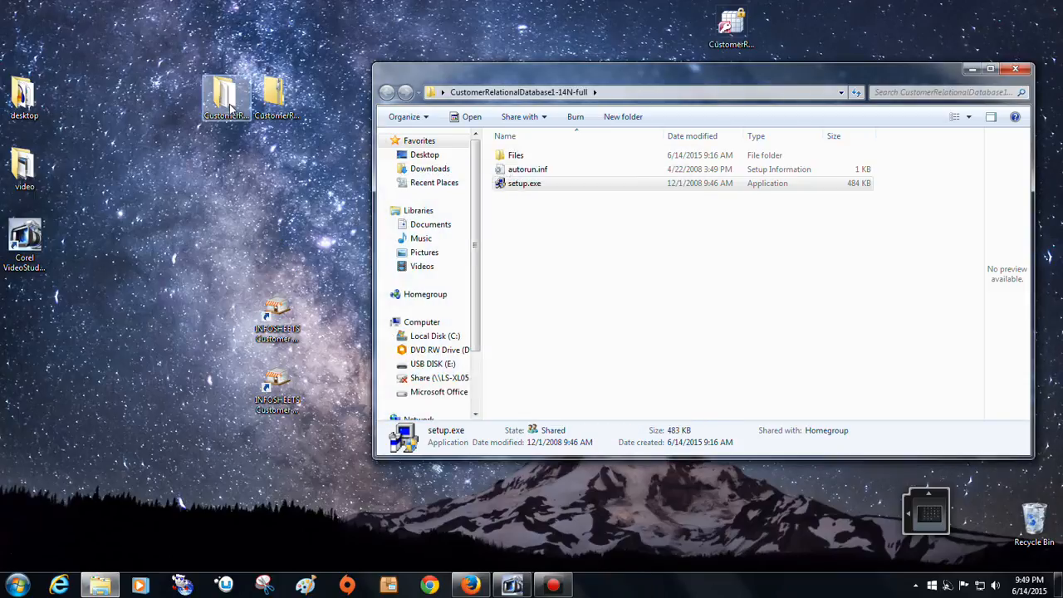
- Run setup.exe again and install the Infosheets Customer Database, completing the setup wizard
{"action": "left_click", "coordinate": [546, 186]}
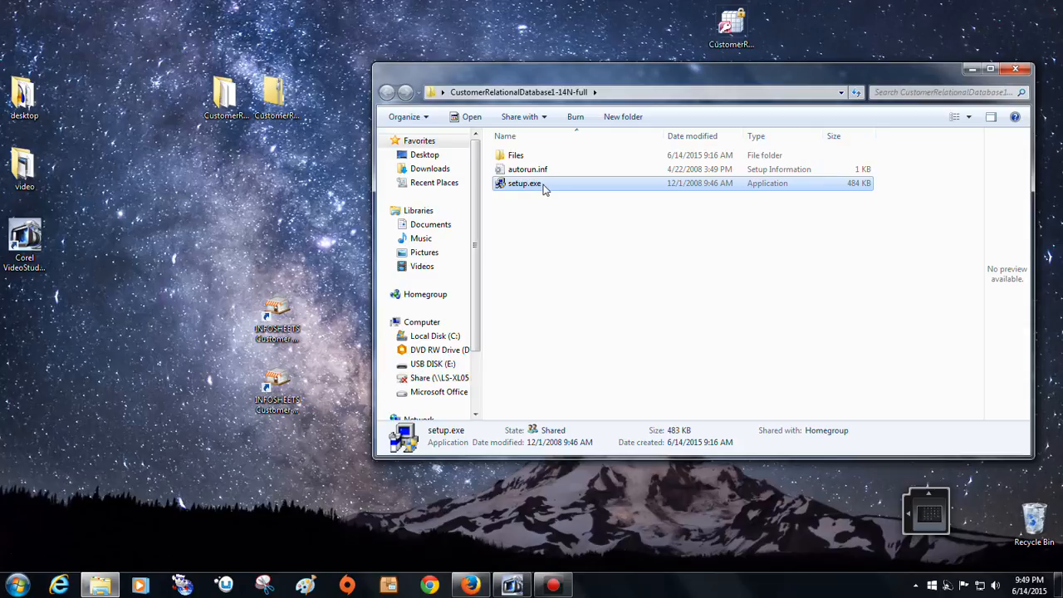
{"action": "double_click", "coordinate": [544, 186]}
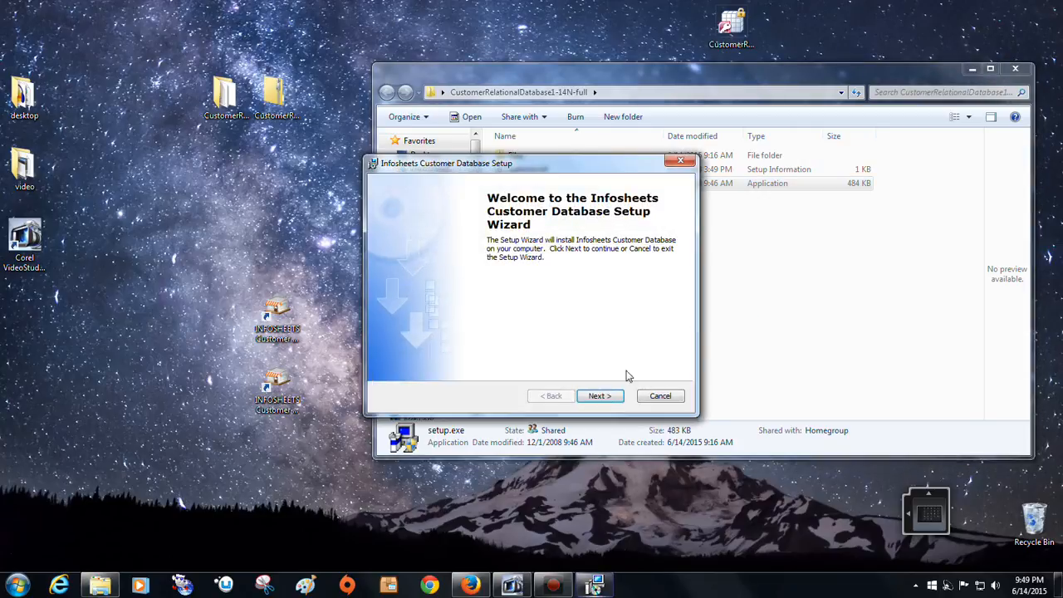
{"action": "left_click", "coordinate": [603, 396]}
{"action": "left_click", "coordinate": [393, 346]}
{"action": "left_click", "coordinate": [591, 398]}
{"action": "left_click", "coordinate": [606, 395]}
{"action": "left_click", "coordinate": [428, 247]}
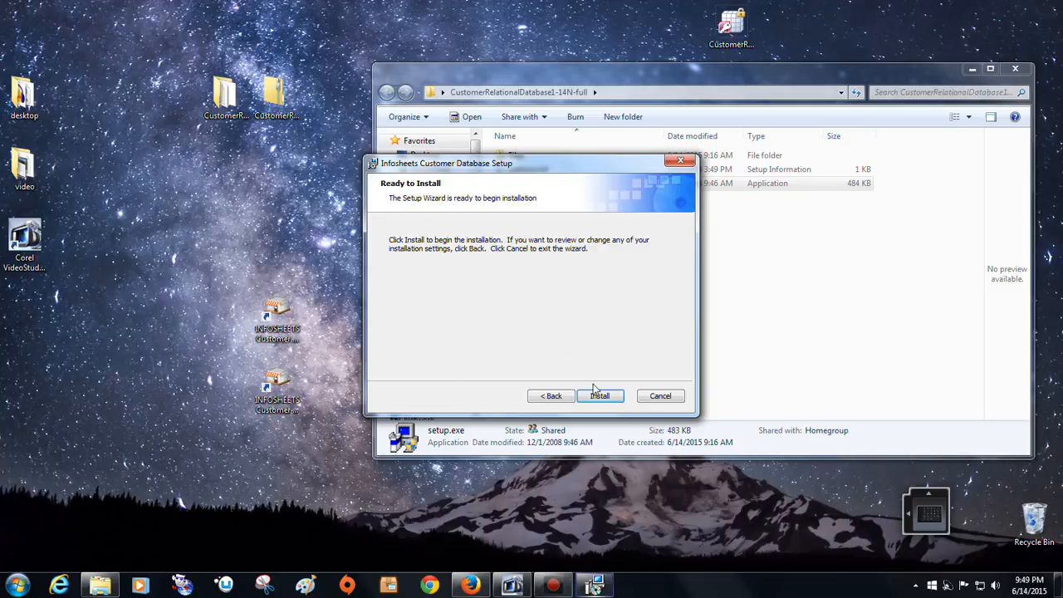
{"action": "left_click", "coordinate": [596, 396]}
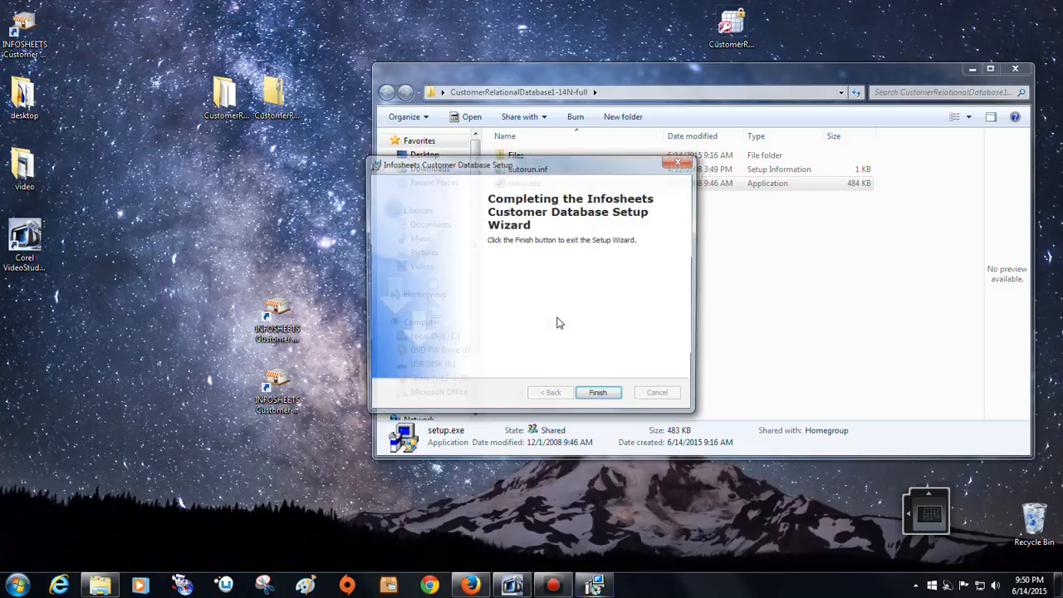
{"action": "left_click", "coordinate": [590, 397]}
- Place the new Infosheets desktop shortcut above the other two, launch it, and try to open the customer main form
{"action": "left_click_drag", "start_coordinate": [25, 34], "coordinate": [266, 234]}
{"action": "double_click", "coordinate": [278, 249]}
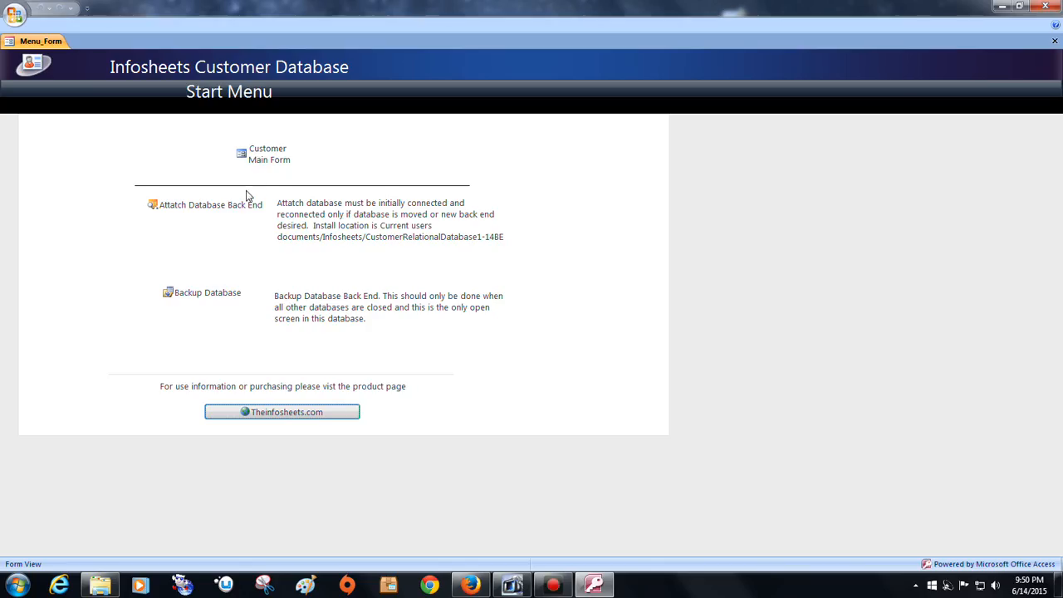
{"action": "left_click", "coordinate": [247, 157]}
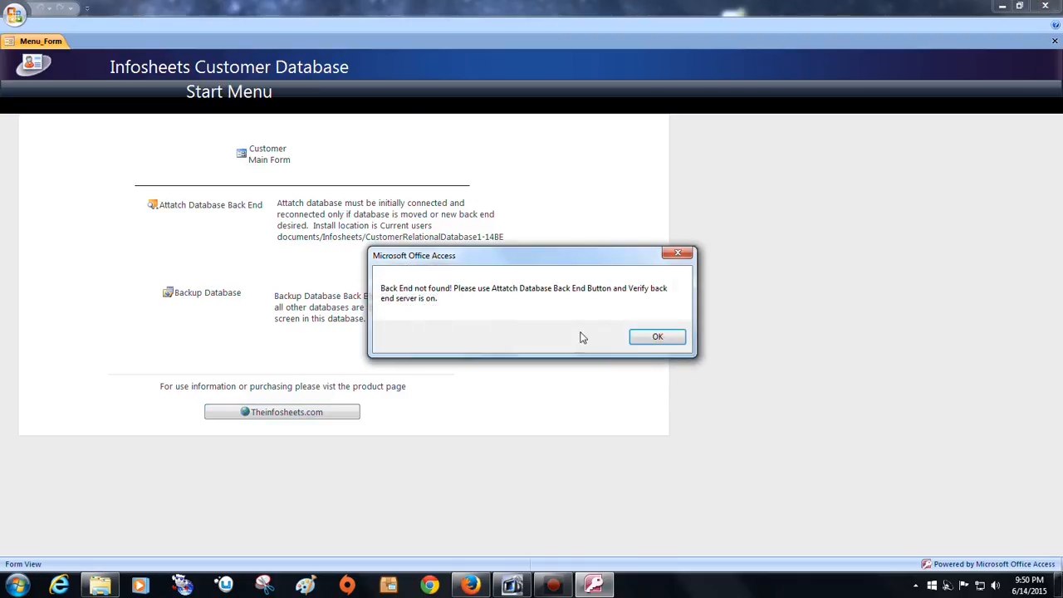
{"action": "left_click", "coordinate": [644, 336]}
- Attach the back end CustomerRelationalDatabase1-14BE.accdr from the Infosheets documents folder, reconnecting all Access tables, and open the customer main form
{"action": "left_click", "coordinate": [223, 215]}
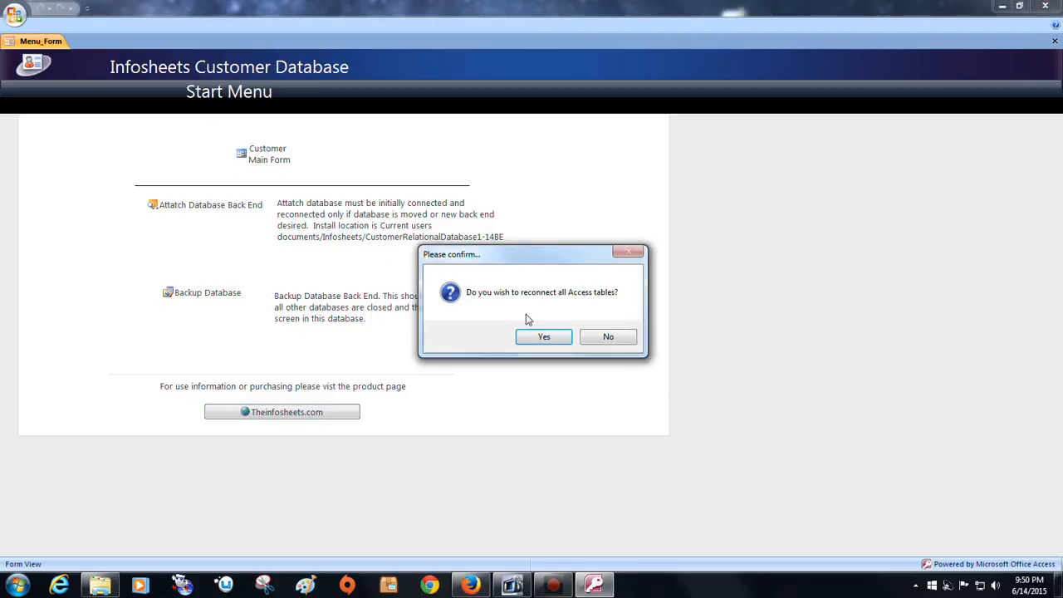
{"action": "left_click", "coordinate": [549, 337]}
{"action": "left_click", "coordinate": [573, 338]}
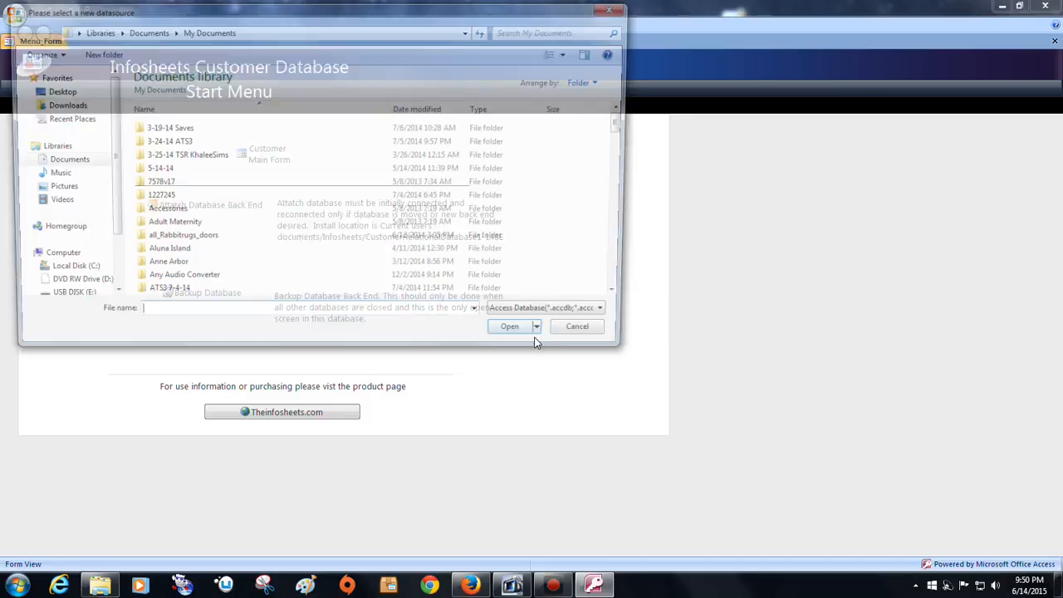
{"action": "left_click_drag", "start_coordinate": [628, 118], "coordinate": [630, 172]}
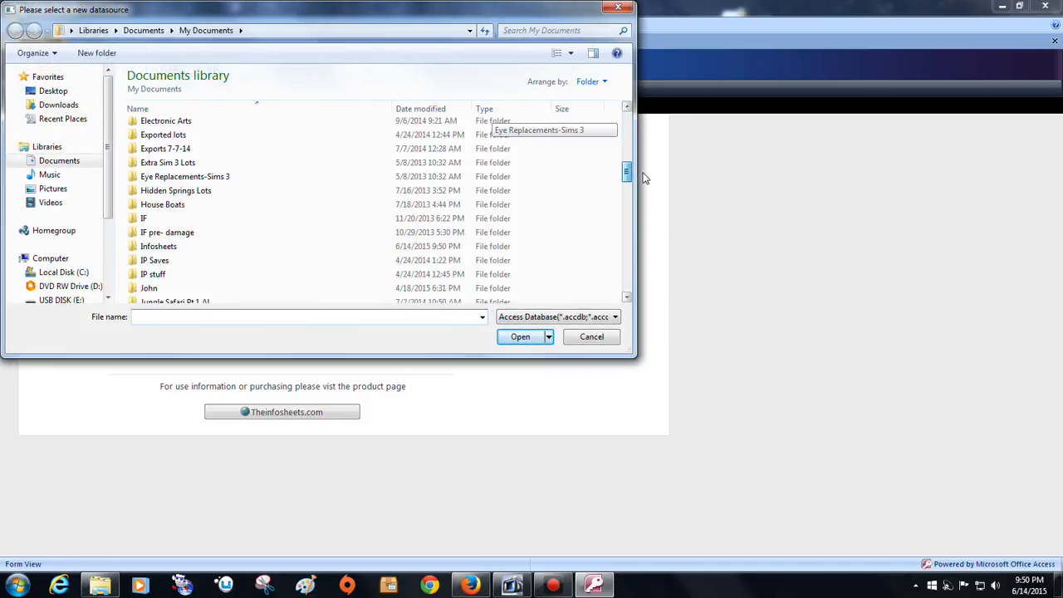
{"action": "double_click", "coordinate": [540, 246]}
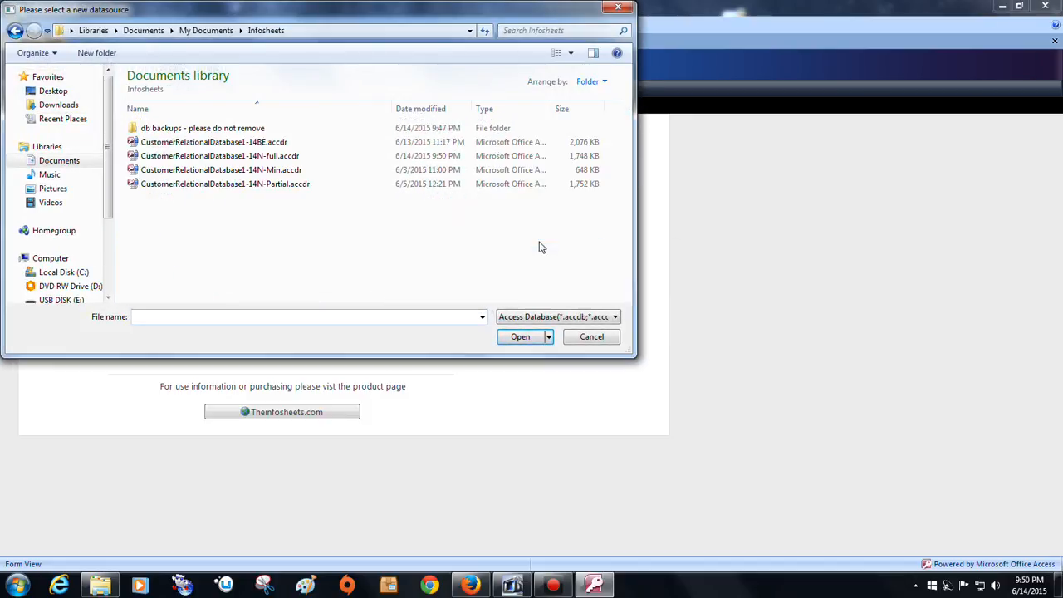
{"action": "left_click", "coordinate": [343, 147]}
{"action": "left_click", "coordinate": [510, 338]}
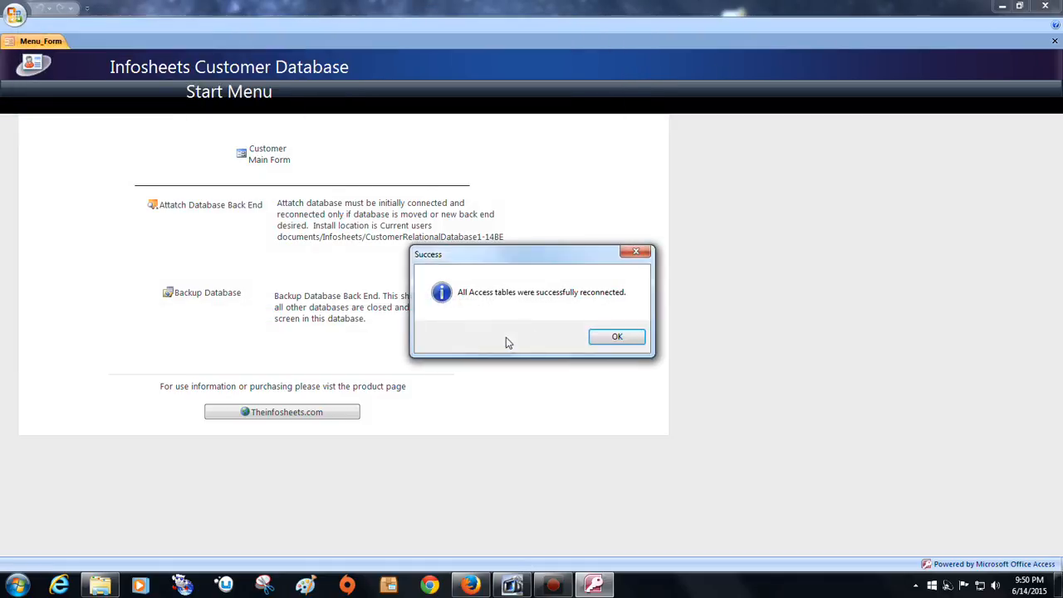
{"action": "left_click", "coordinate": [615, 337]}
{"action": "left_click", "coordinate": [255, 159]}
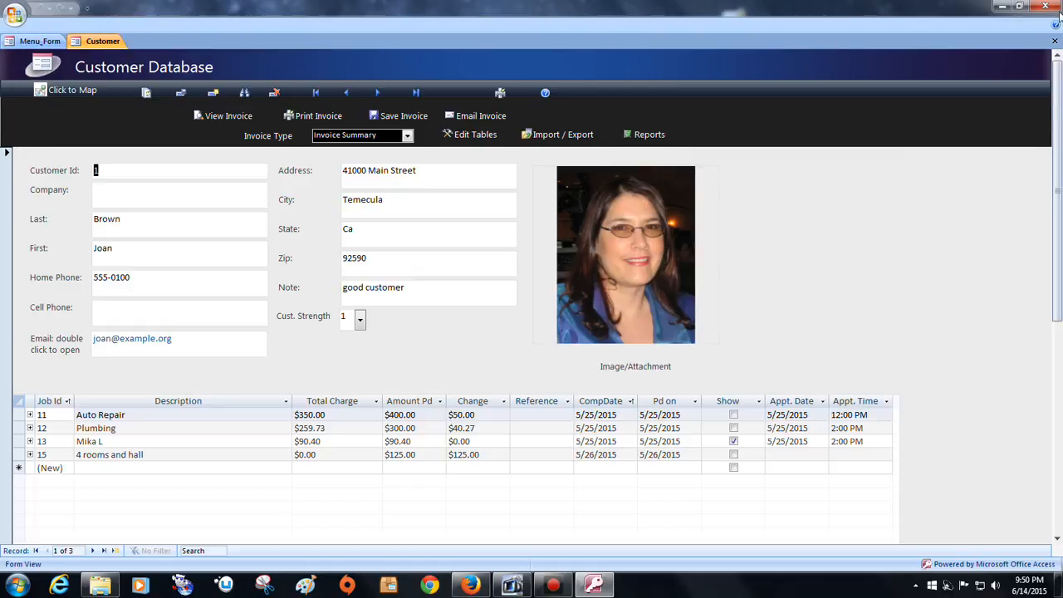
- Restore the open front end to half-screen size, launch the middle Infosheets desktop shortcut, and try to open its customer main form
{"action": "left_click", "coordinate": [1020, 6]}
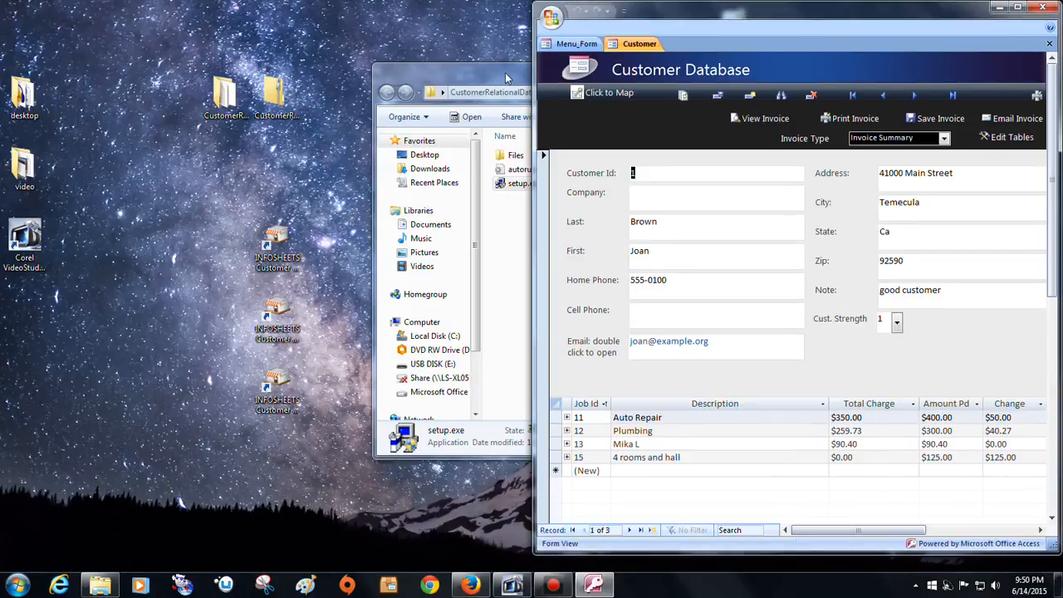
{"action": "double_click", "coordinate": [264, 329]}
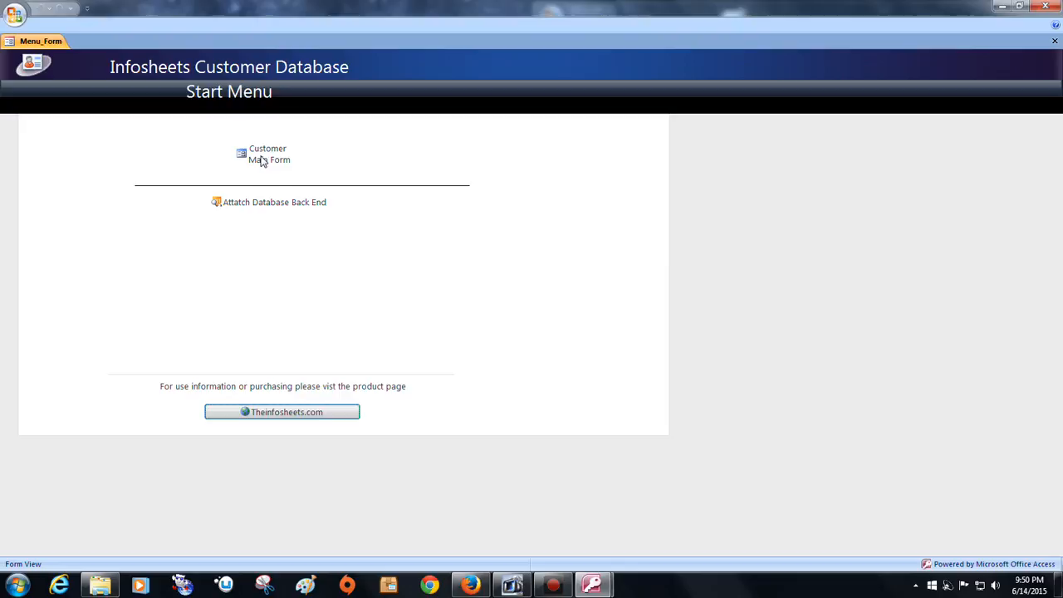
{"action": "left_click", "coordinate": [260, 160]}
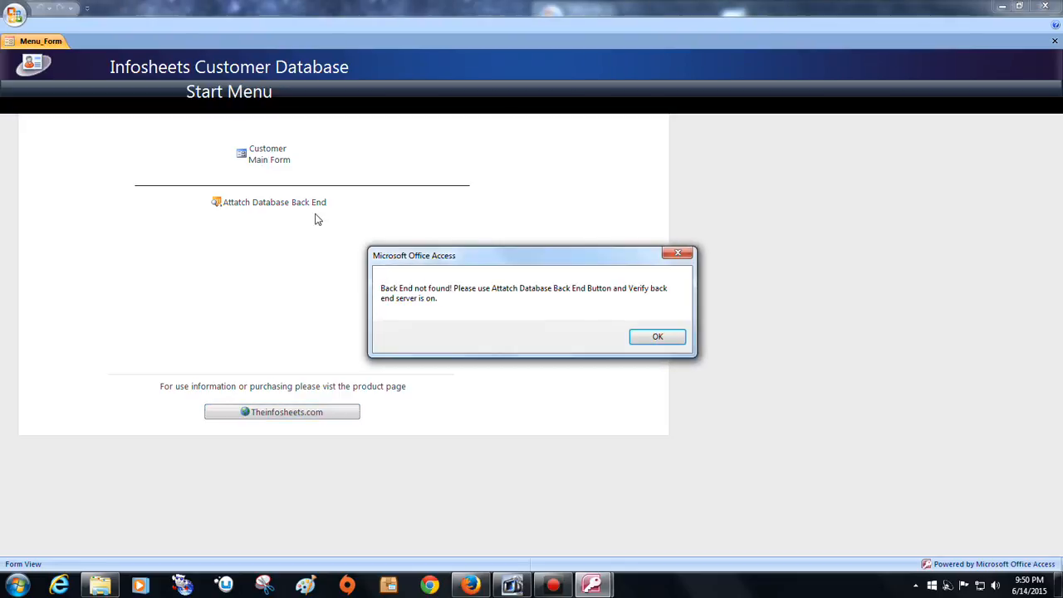
{"action": "left_click", "coordinate": [660, 334]}
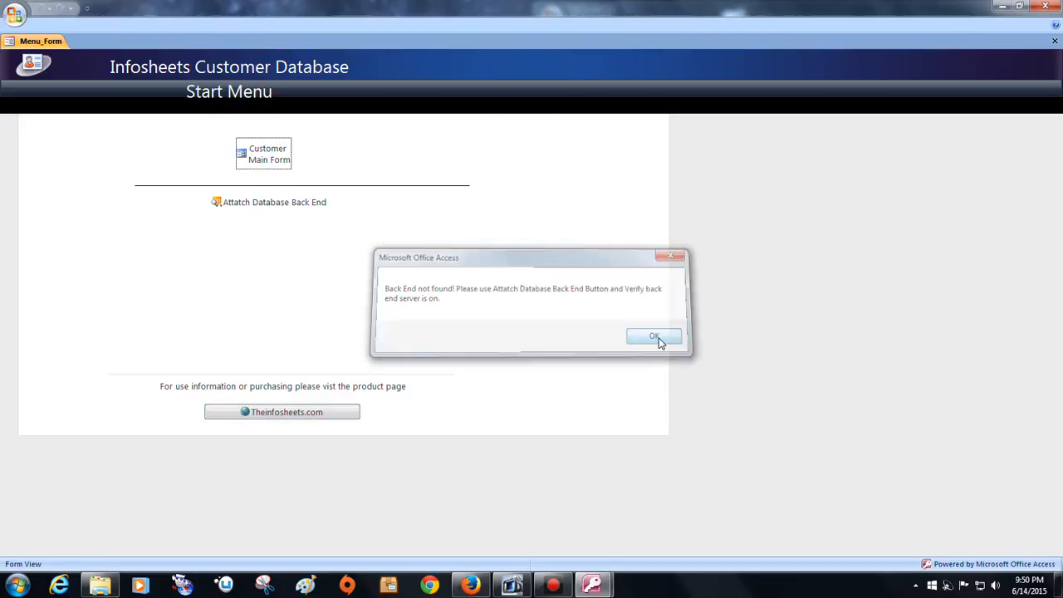
- Try to attach CustomerRelationalDatabase1-14N-Partial.accdr from the Infosheets documents folder as the back end, reconnecting all Access tables
{"action": "left_click", "coordinate": [287, 204]}
{"action": "left_click", "coordinate": [544, 338]}
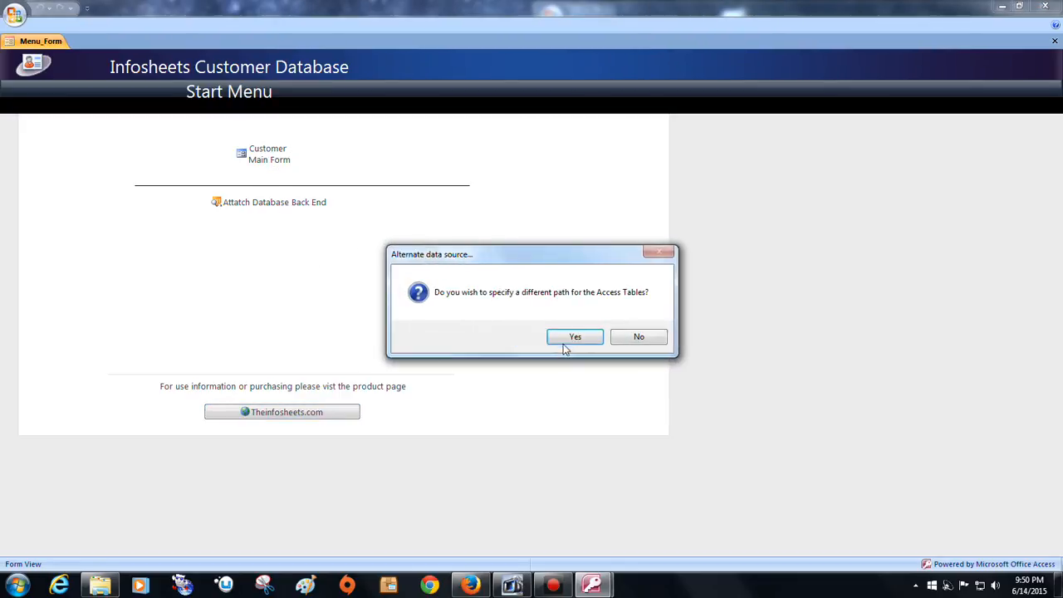
{"action": "left_click", "coordinate": [573, 337]}
{"action": "left_click_drag", "start_coordinate": [628, 123], "coordinate": [636, 182]}
{"action": "double_click", "coordinate": [485, 214]}
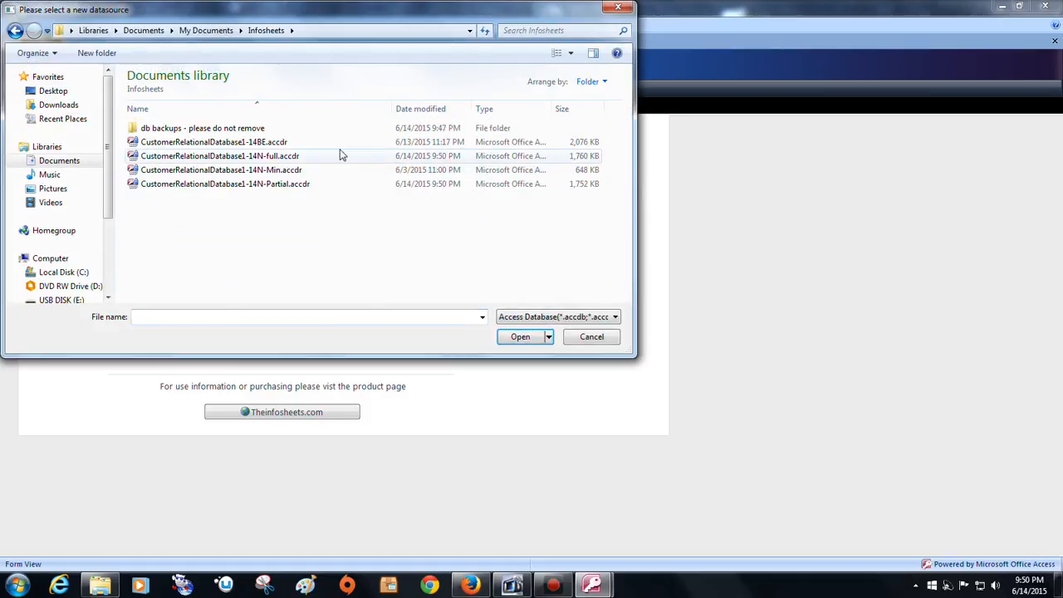
{"action": "double_click", "coordinate": [332, 184]}
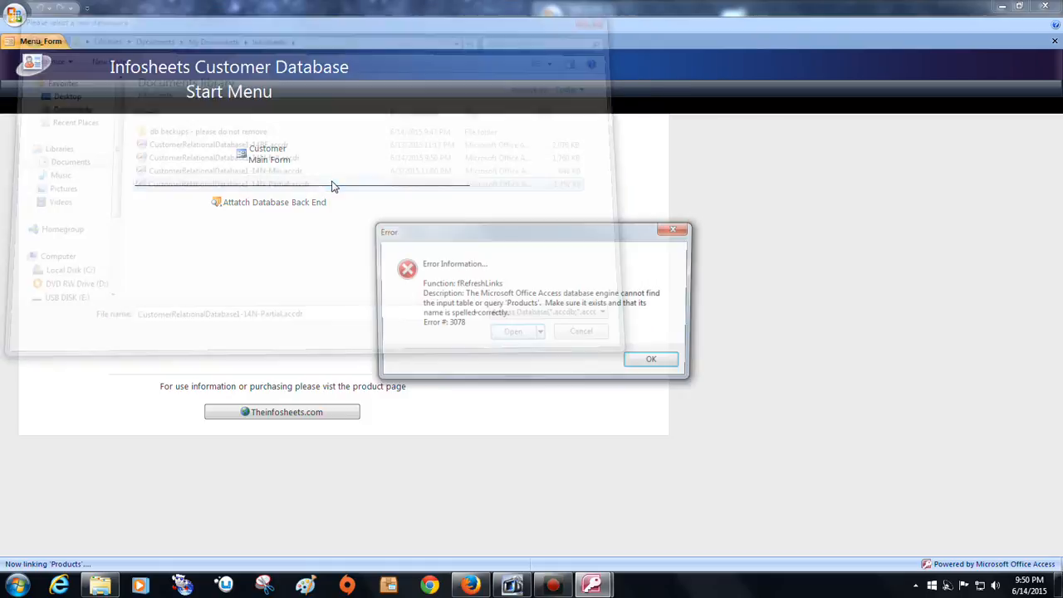
{"action": "left_click", "coordinate": [654, 363]}
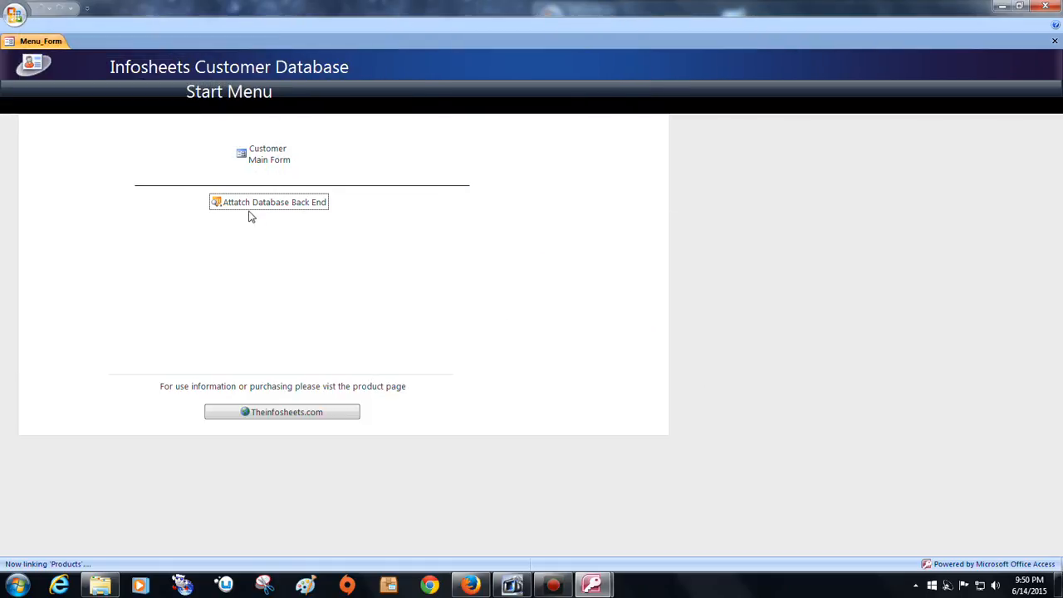
- Attach CustomerRelationalDatabase1-14BE.accdr from the Infosheets documents folder as the back end, reconnecting all Access tables
{"action": "left_click", "coordinate": [270, 205]}
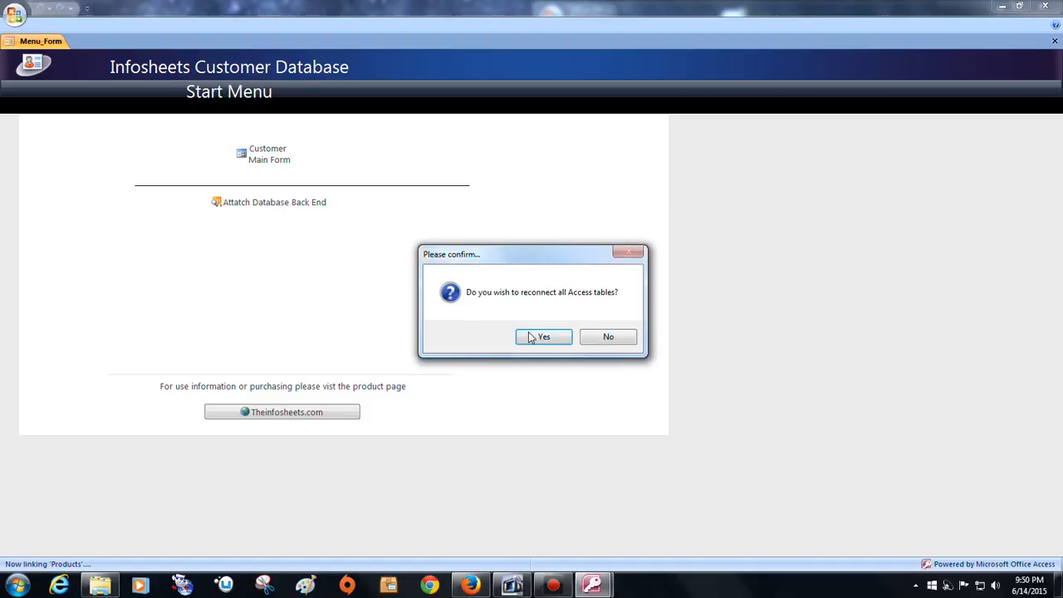
{"action": "left_click", "coordinate": [540, 337]}
{"action": "left_click", "coordinate": [567, 337]}
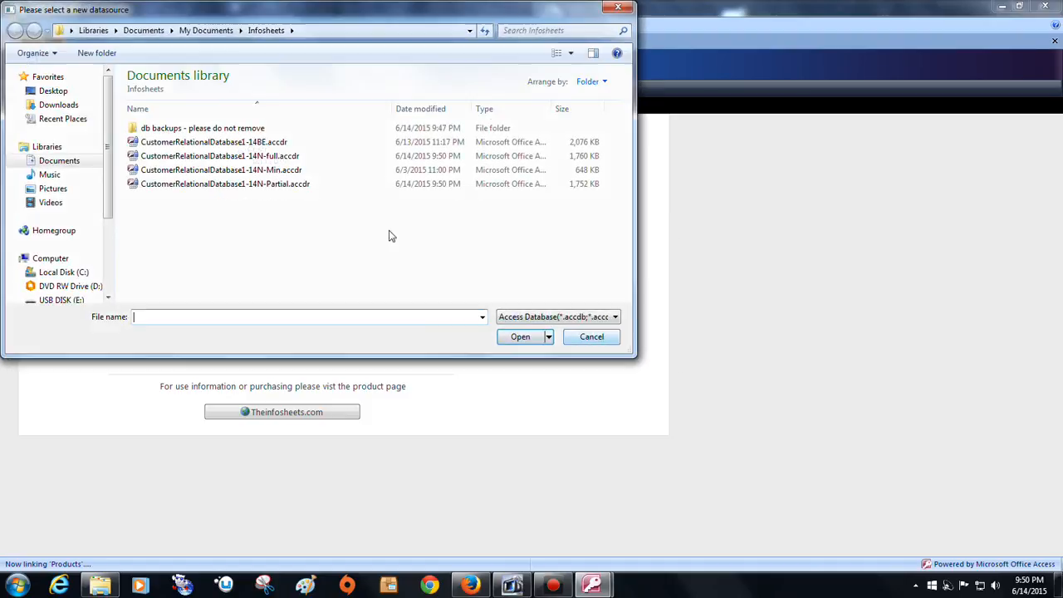
{"action": "left_click", "coordinate": [304, 143]}
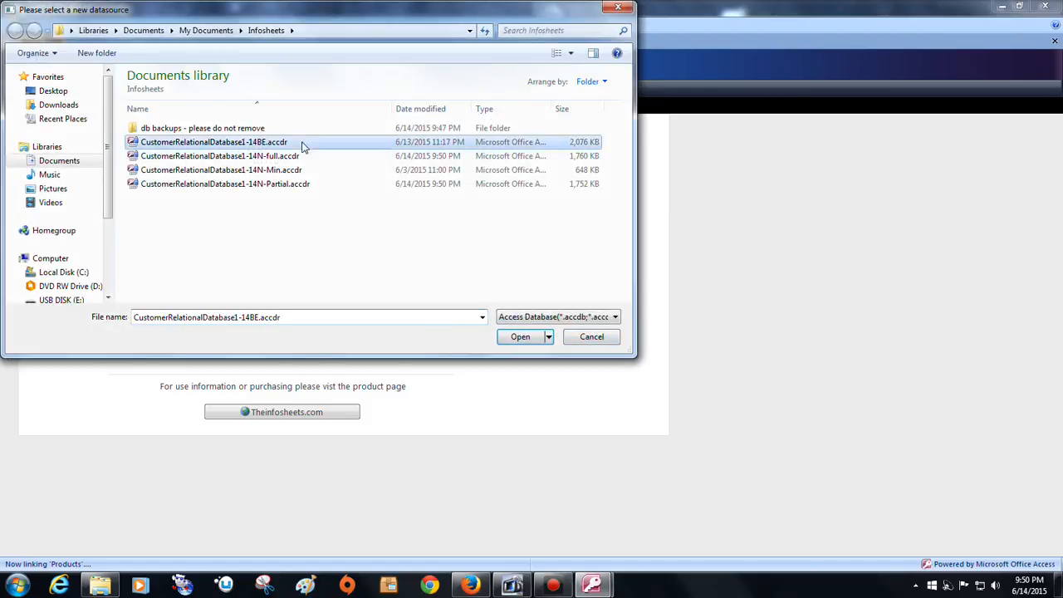
{"action": "left_click", "coordinate": [520, 337]}
{"action": "left_click", "coordinate": [612, 337]}
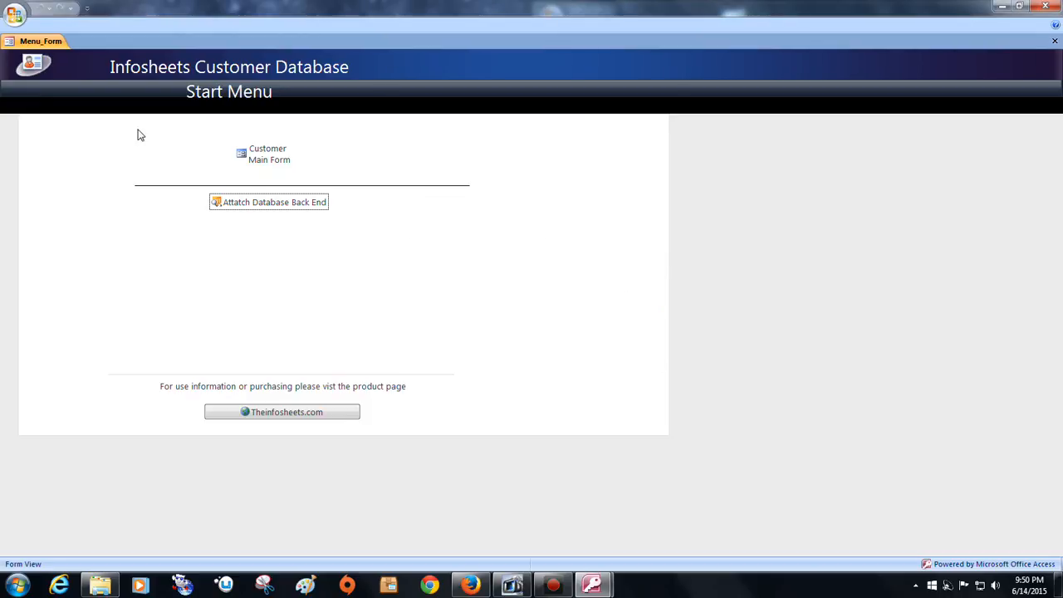
- Open the customer main form in the second front end and place its window side by side with the full front end
{"action": "left_click", "coordinate": [266, 160]}
{"action": "left_click", "coordinate": [1019, 8]}
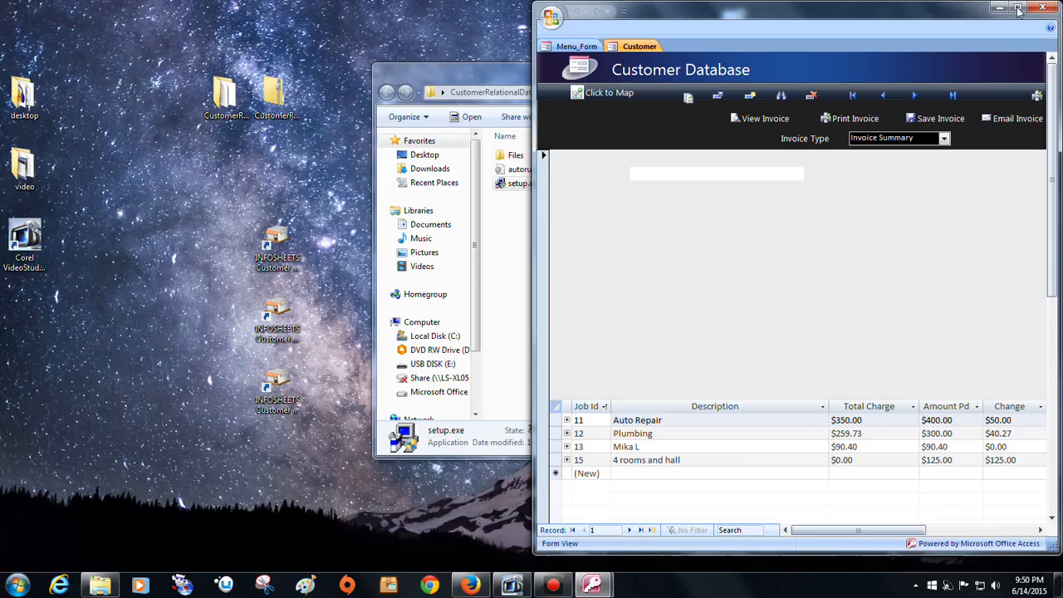
{"action": "left_click_drag", "start_coordinate": [681, 5], "coordinate": [2, 5]}
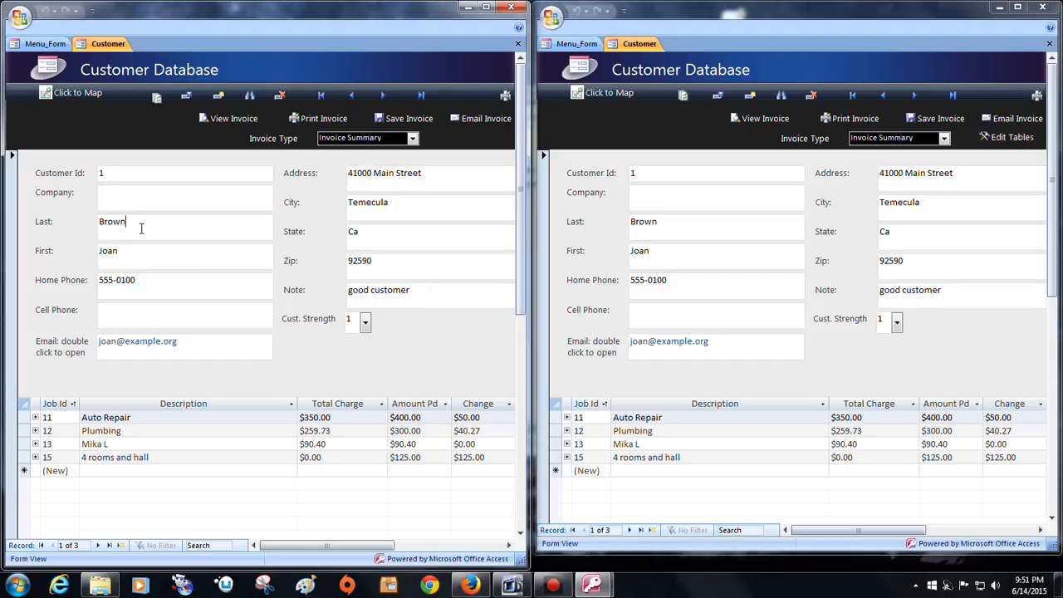
- Append an s to customer 1's last name in the second front end, save it, and reload that record in the full front end
{"action": "type", "text": "s"}
{"action": "left_click", "coordinate": [186, 96]}
{"action": "left_click", "coordinate": [916, 97]}
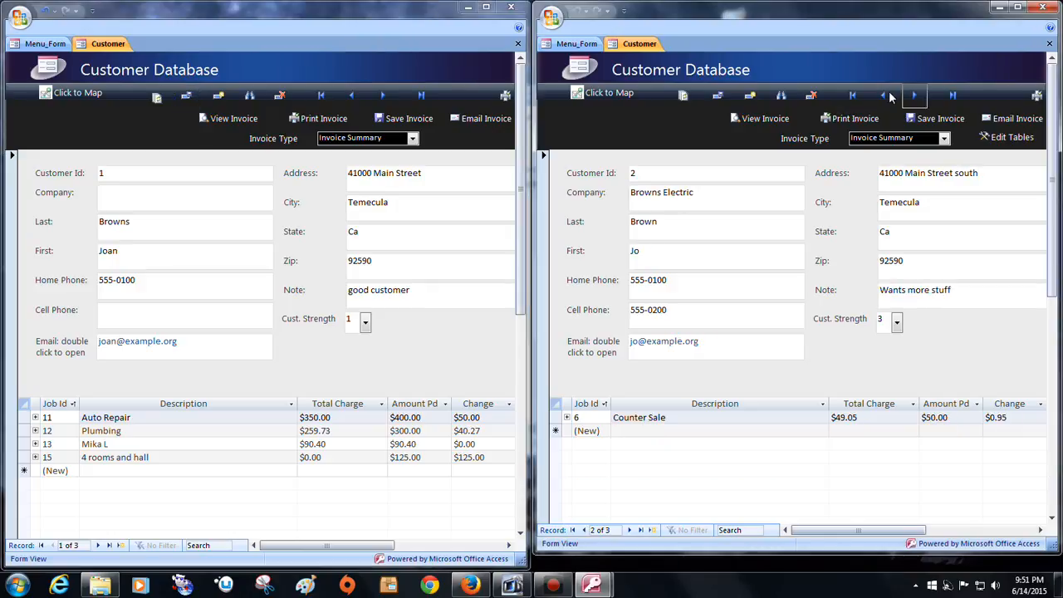
{"action": "left_click", "coordinate": [885, 96]}
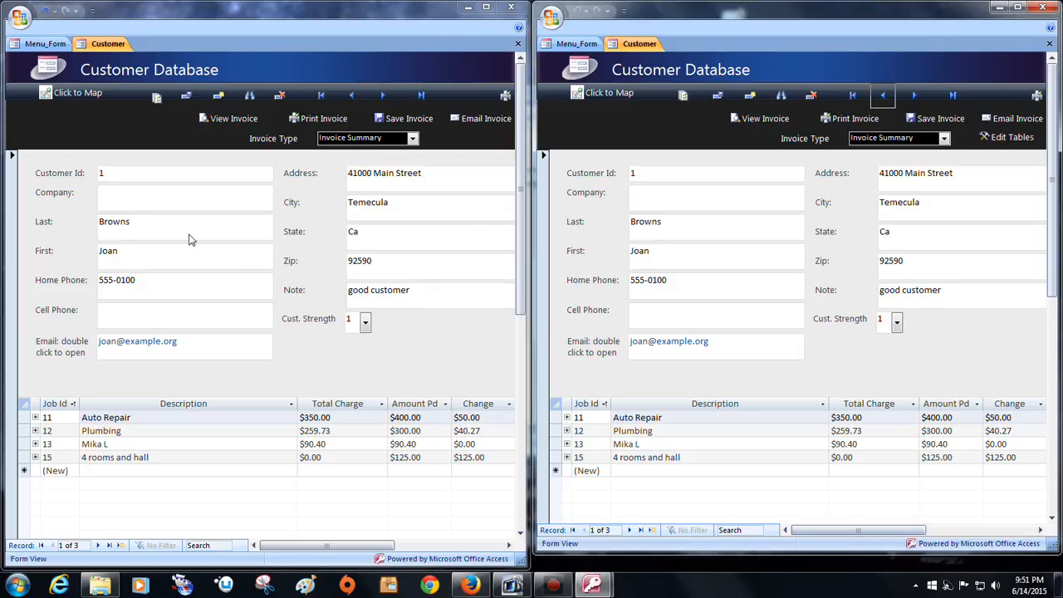
- Append an s to customer 1's first name in the second front end, and remove the last name's final s in the full one
{"action": "left_click", "coordinate": [134, 258]}
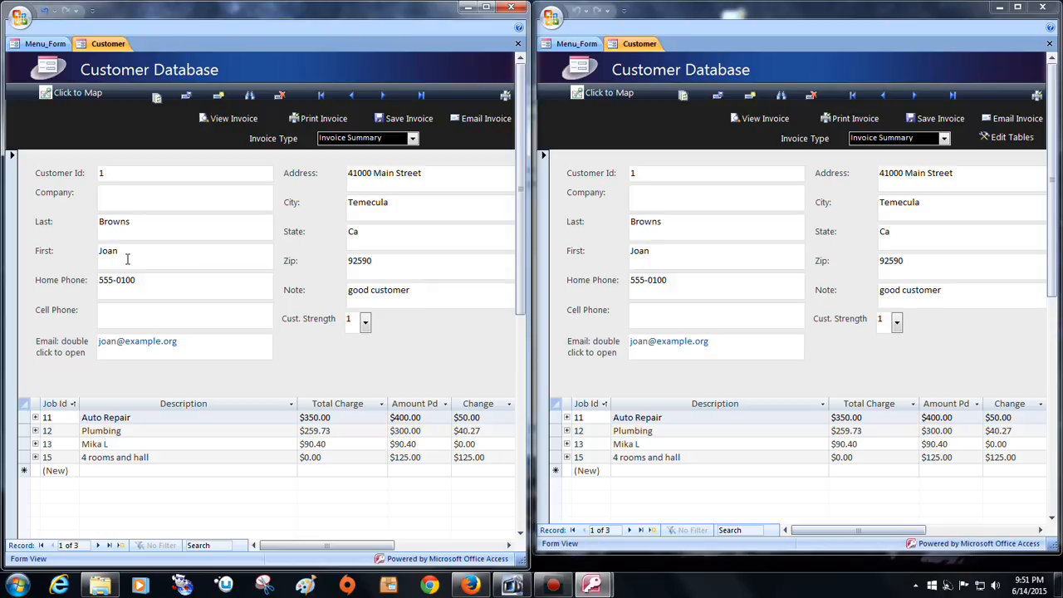
{"action": "type", "text": "s"}
{"action": "left_click", "coordinate": [678, 224]}
{"action": "key", "text": "BackSpace"}
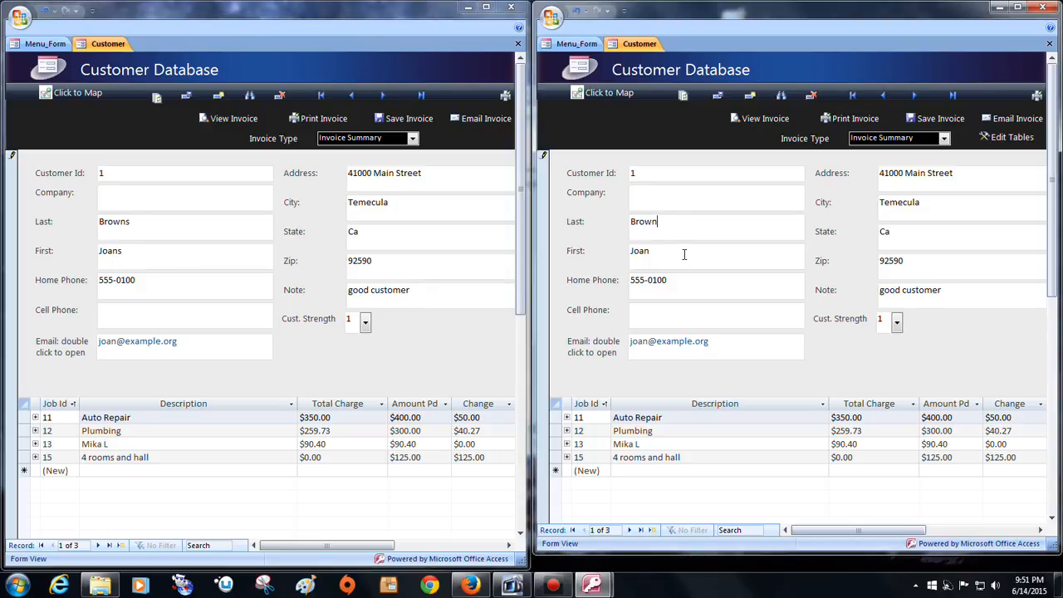
- Save customer 1 in the second front end and then in the full one, dropping the full front end's conflicting changes
{"action": "left_click", "coordinate": [190, 98]}
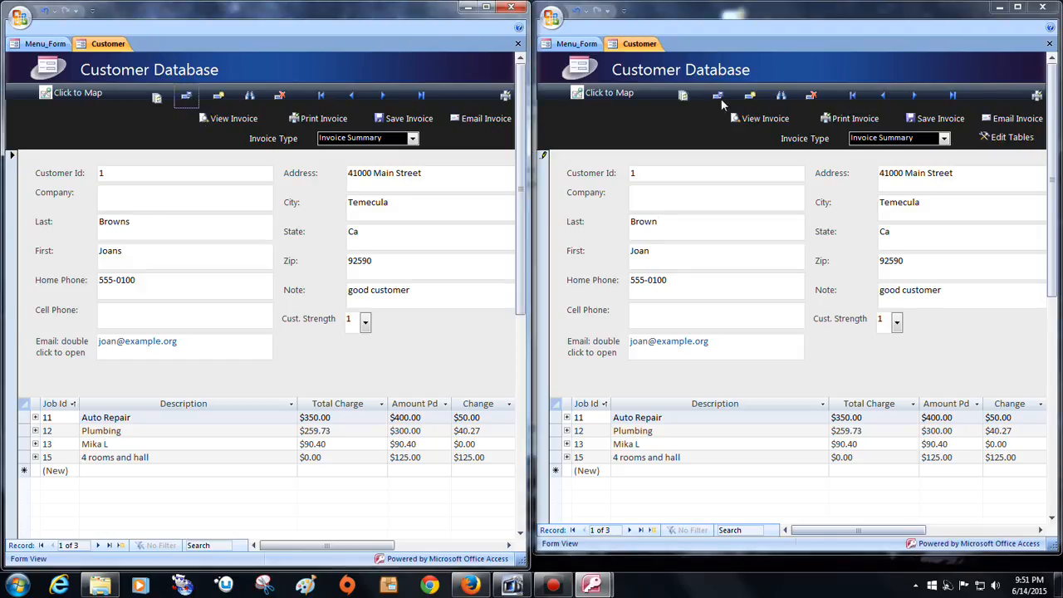
{"action": "left_click", "coordinate": [719, 98]}
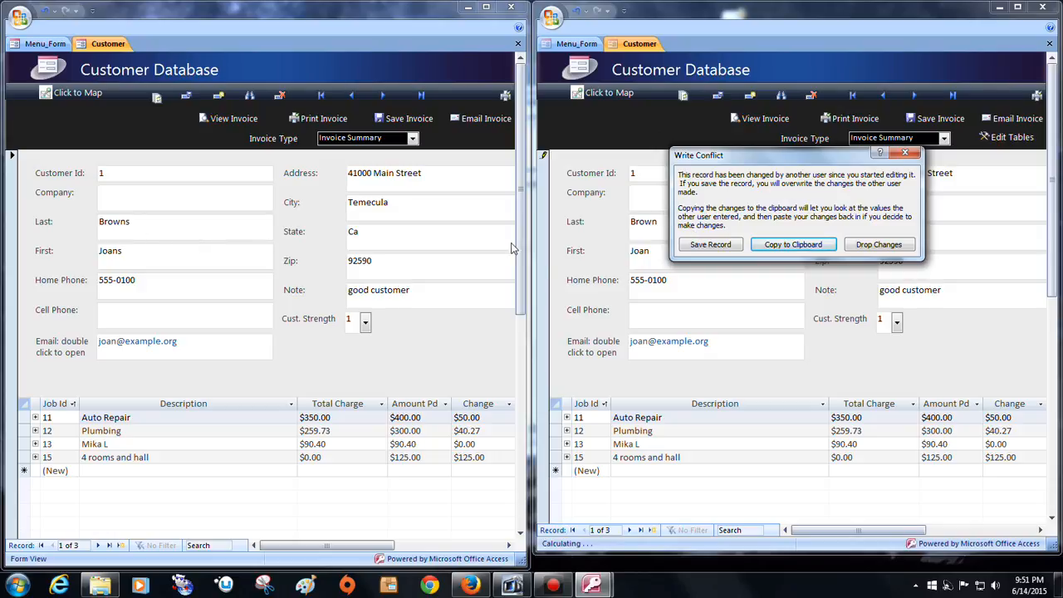
{"action": "left_click", "coordinate": [876, 244]}
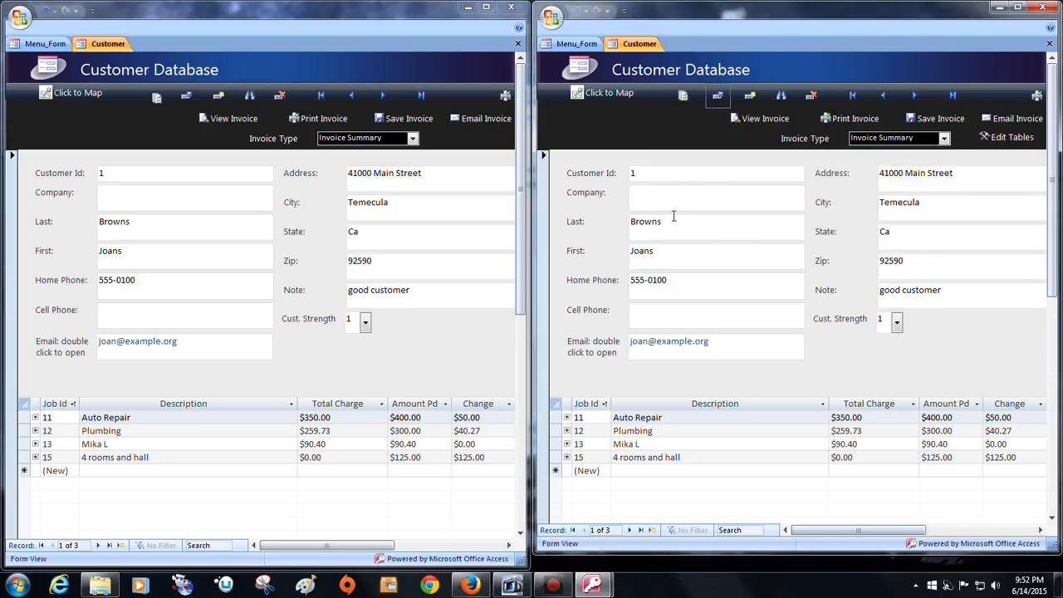
- Remove the final s from customer 1's last name in the full front end and save the record
{"action": "left_click", "coordinate": [681, 224]}
{"action": "left_click", "coordinate": [714, 98]}
{"action": "left_click", "coordinate": [731, 195]}
- Add a new customer with company ddd in the second front end and save the record
{"action": "left_click", "coordinate": [219, 96]}
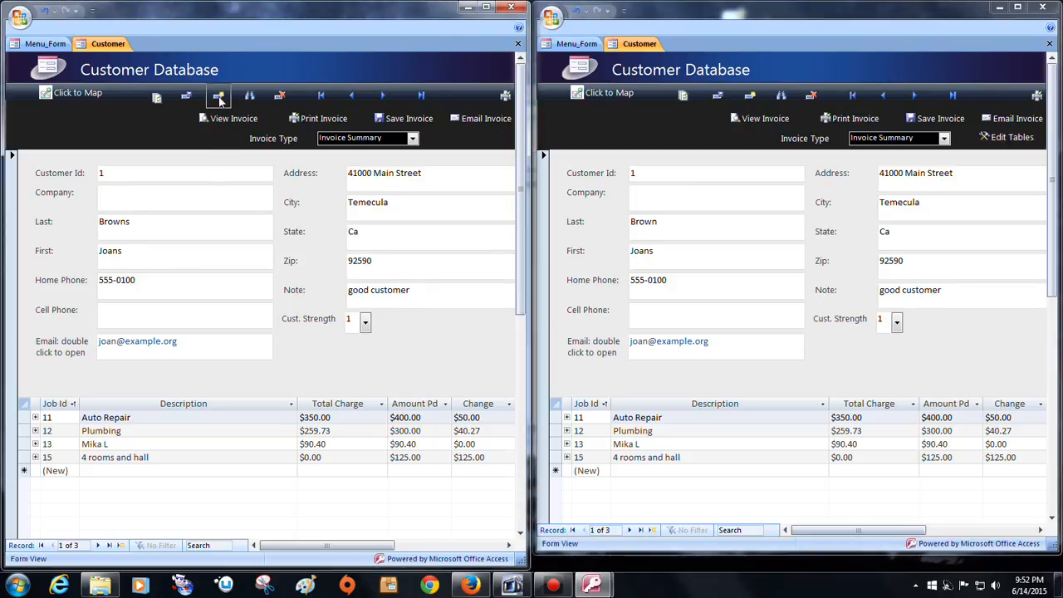
{"action": "type", "text": "ddd"}
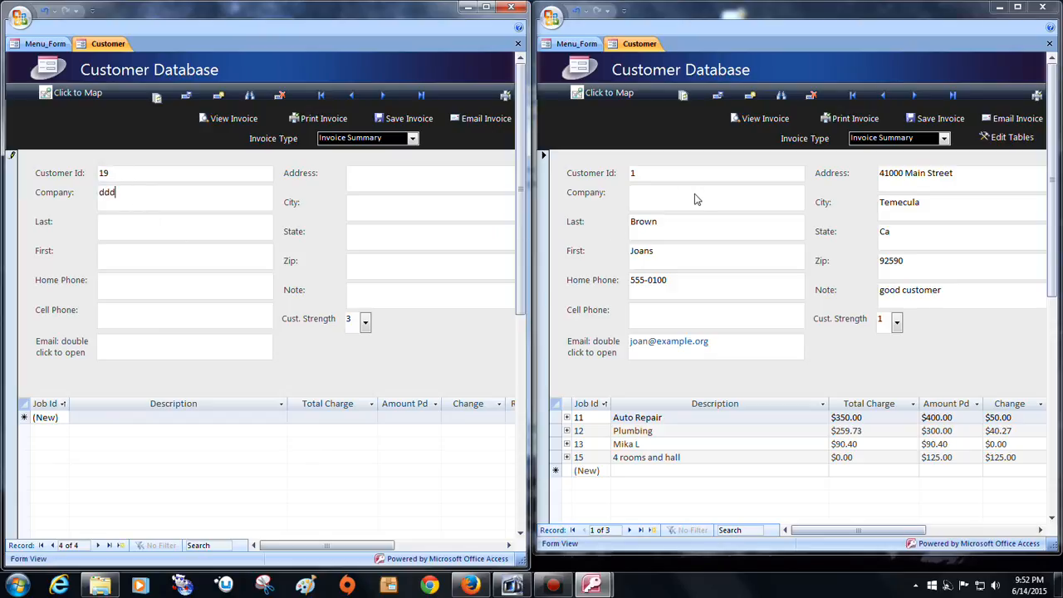
{"action": "left_click", "coordinate": [187, 97]}
- Check the last record in the full front end, refresh its records, and go to the last record again
{"action": "left_click", "coordinate": [952, 98]}
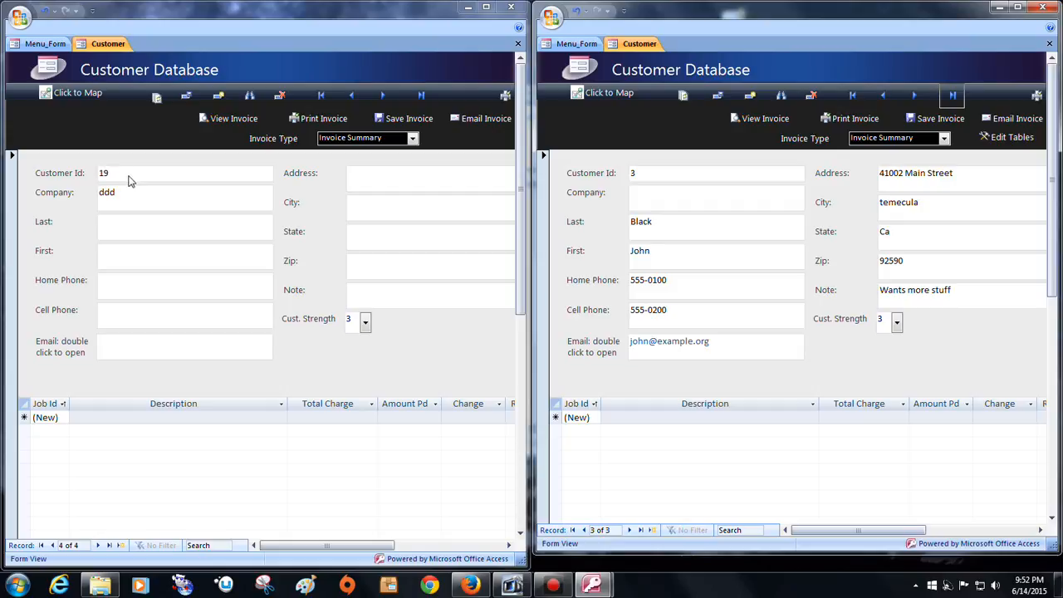
{"action": "left_click", "coordinate": [687, 98]}
{"action": "left_click", "coordinate": [954, 98]}
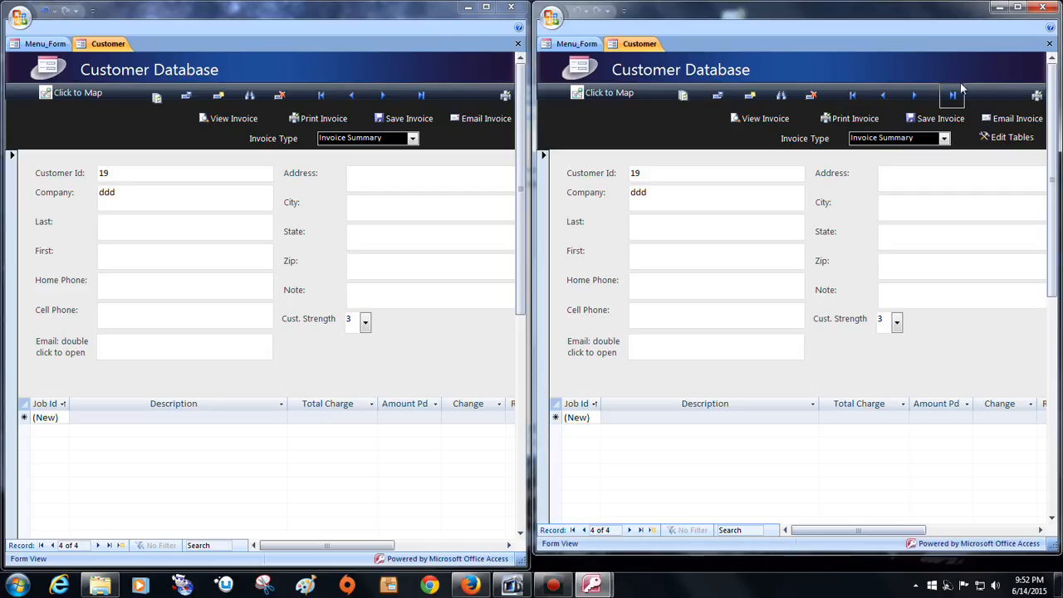
- Close the customer form in the full front end and add a new customer with company aaaa in the second front end
{"action": "left_click", "coordinate": [1049, 43]}
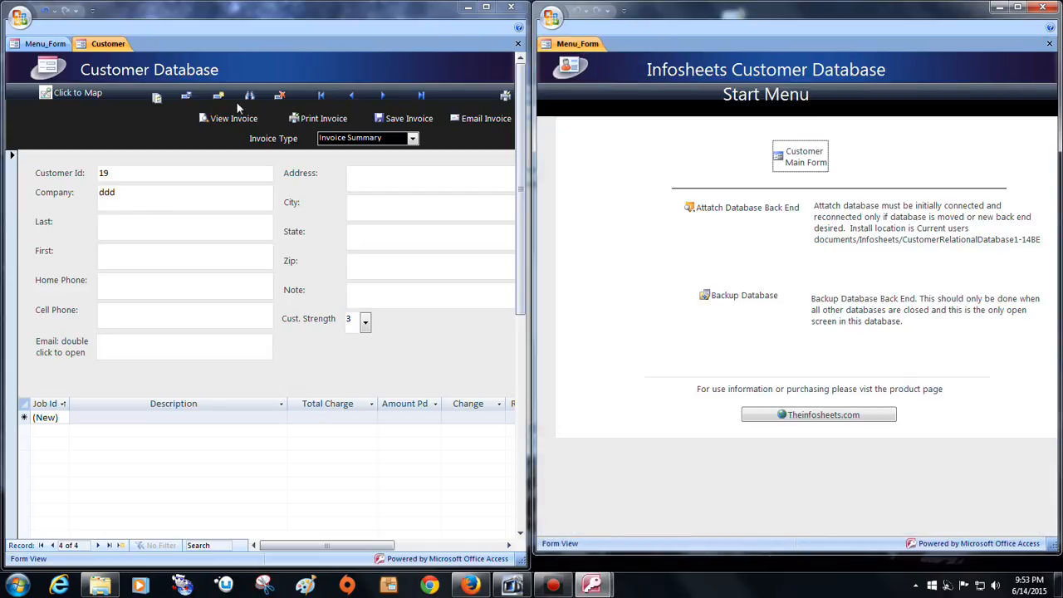
{"action": "left_click", "coordinate": [219, 96]}
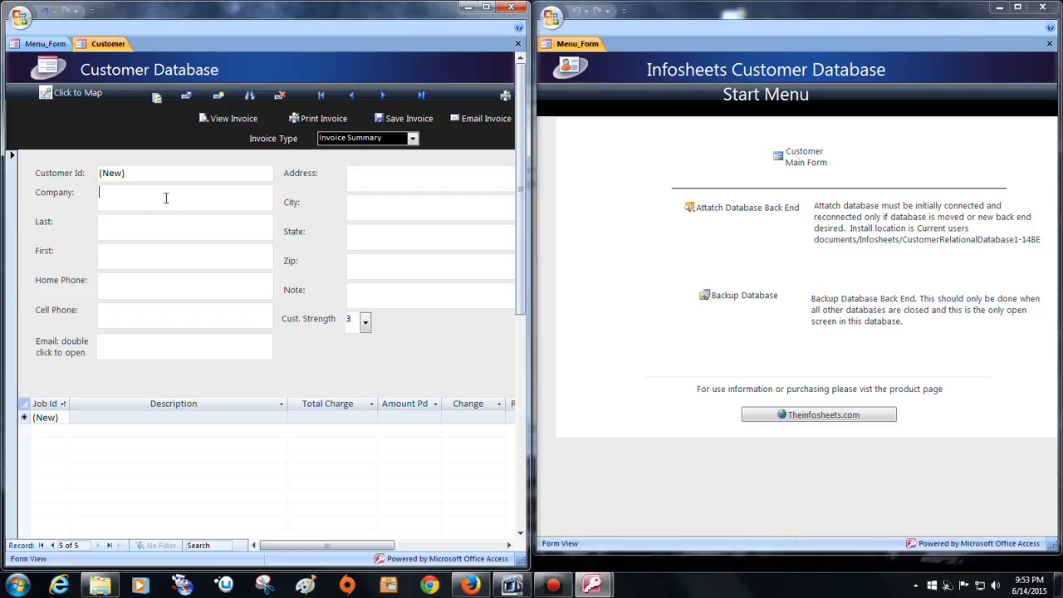
{"action": "type", "text": "aaaa"}
- Reopen the customer main form in the full front end and go to the last record
{"action": "left_click", "coordinate": [799, 158]}
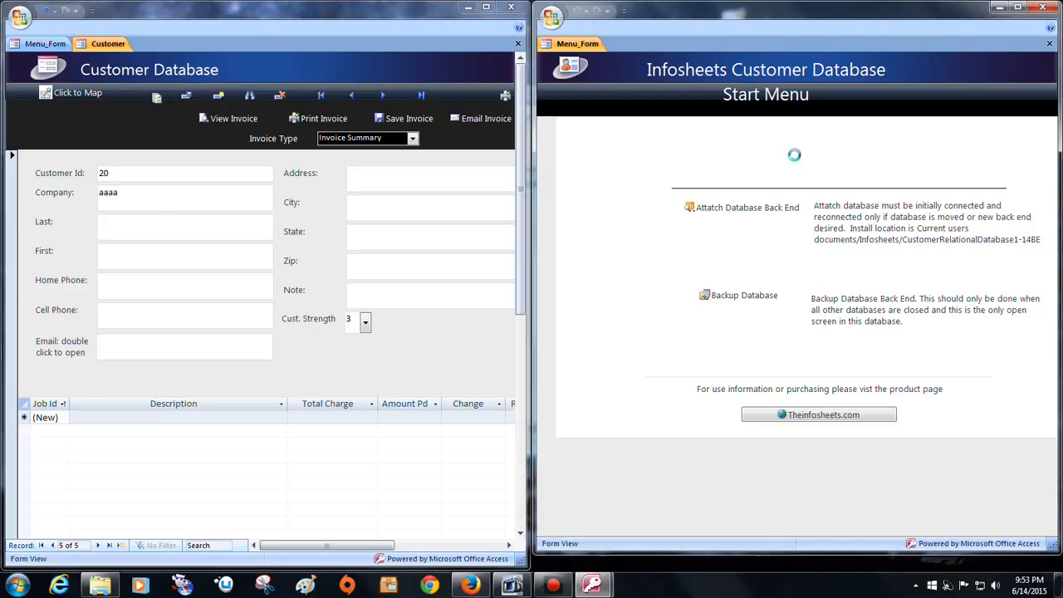
{"action": "left_click", "coordinate": [953, 98]}
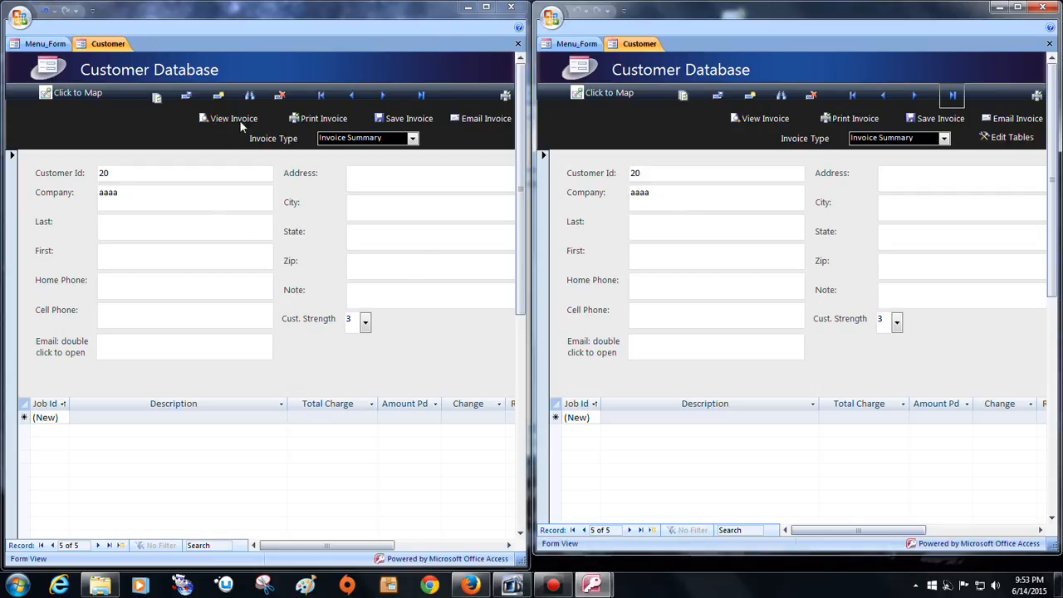
- Start a new customer record with company sss in the second front end and another with company sss in the full front end
{"action": "left_click", "coordinate": [218, 96]}
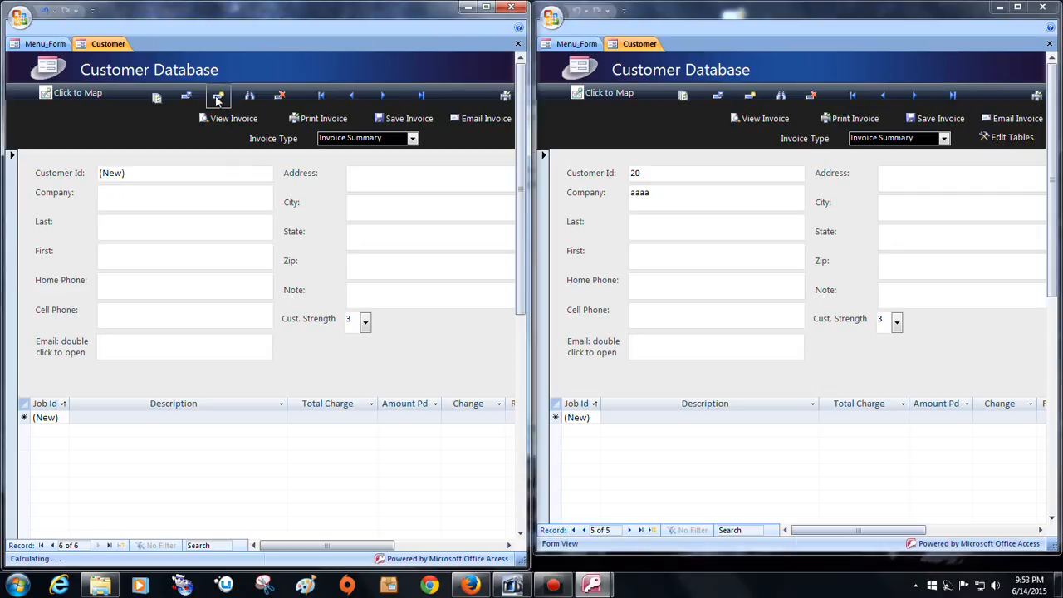
{"action": "left_click", "coordinate": [170, 196]}
{"action": "type", "text": "sss"}
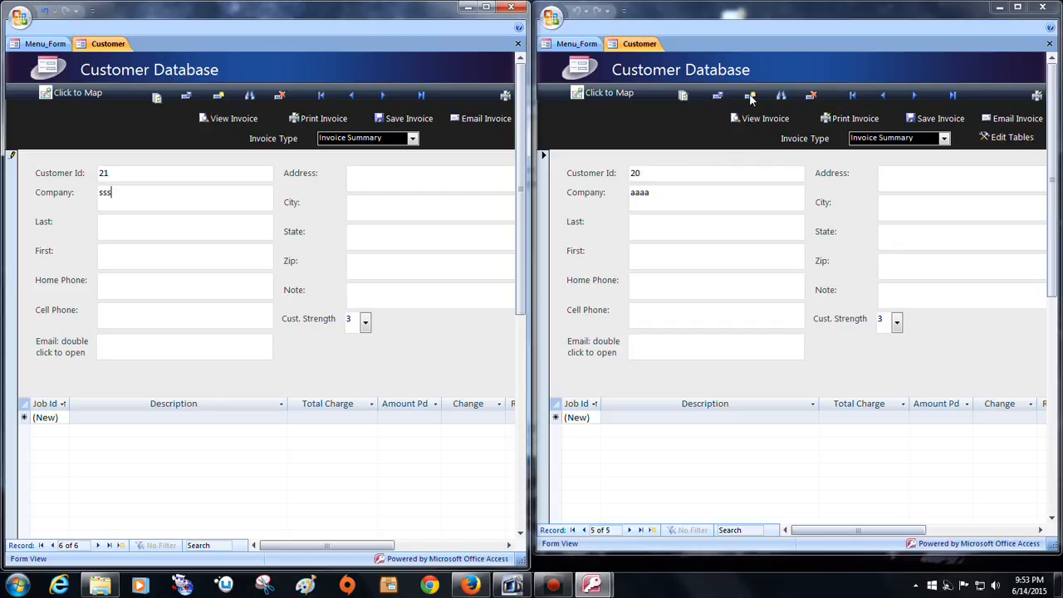
{"action": "left_click", "coordinate": [749, 96]}
{"action": "left_click", "coordinate": [680, 195]}
{"action": "type", "text": "sss"}
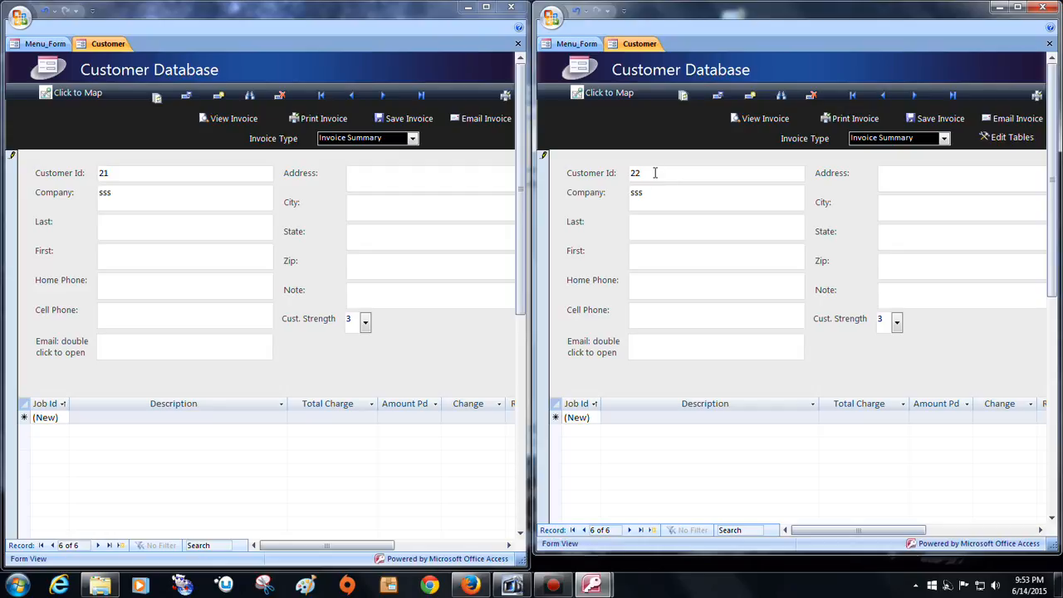